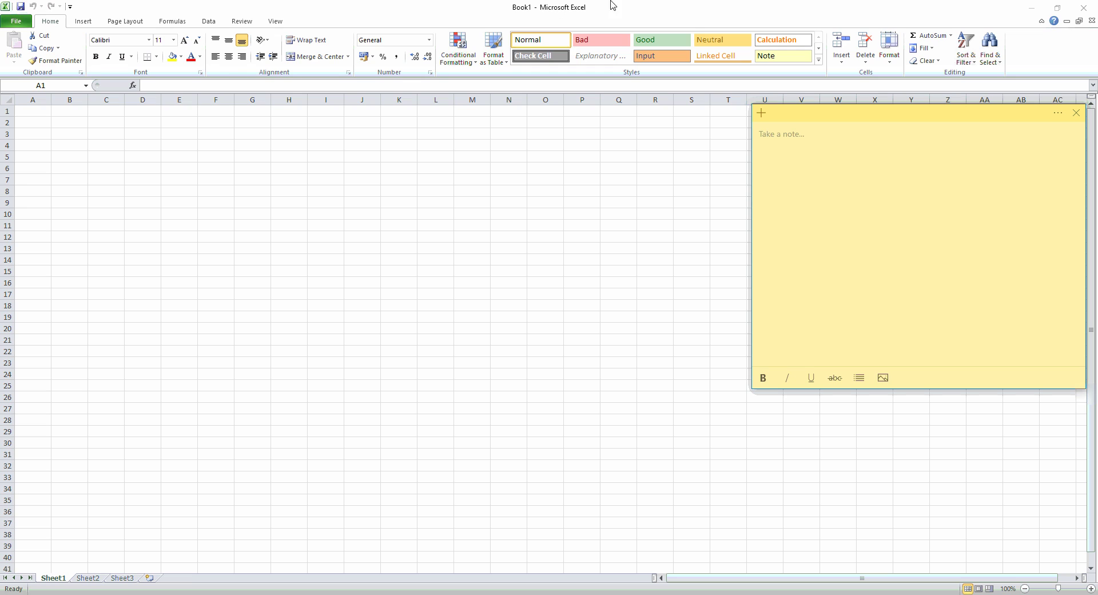
- Write the note's intro about learning Excel starting from CTRL+C and CTRL+V, asking 'APA ADA YANG SUDAH BISA??'
{"action": "left_click", "coordinate": [820, 165]}
{"action": "type", "text": "KU"}
{"action": "type", "text": "Y"}
{"action": "type", "text": " BELAJAR"}
{"action": "type", "text": " EXCEL."}
{"action": "type", "text": ". KITA MULAI "}
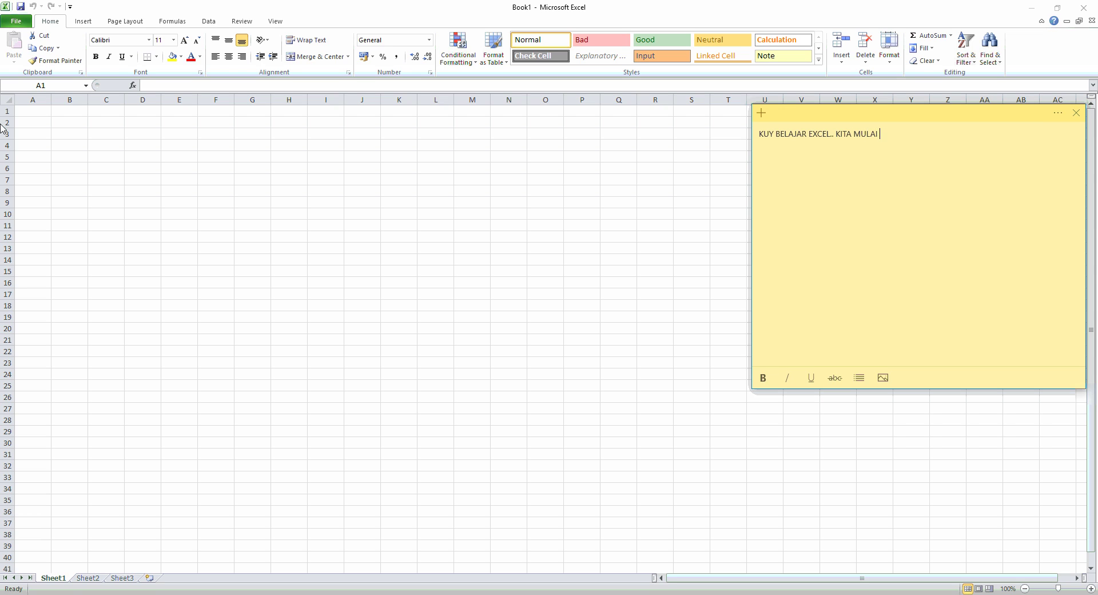
{"action": "type", "text": "DARI SINI YA"}
{"action": "type", "text": "..  "}
{"action": "type", "text": "SAYA MAU "}
{"action": "type", "text": "MULAI T"}
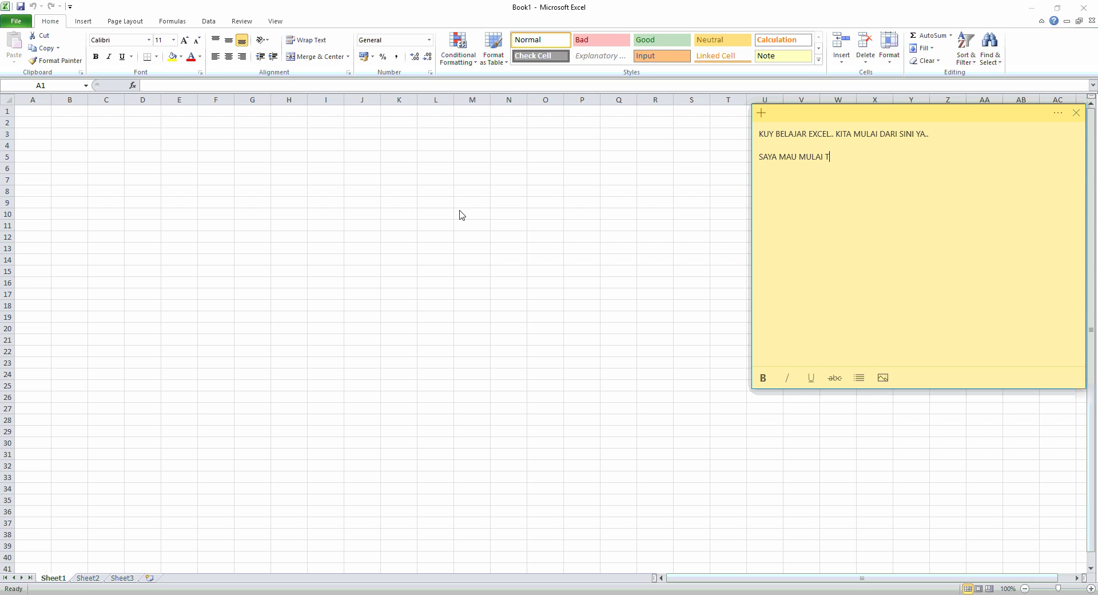
{"action": "type", "text": "UTORIAL EXC"}
{"action": "type", "text": "EL INI DARI "}
{"action": "type", "text": "CTRL"}
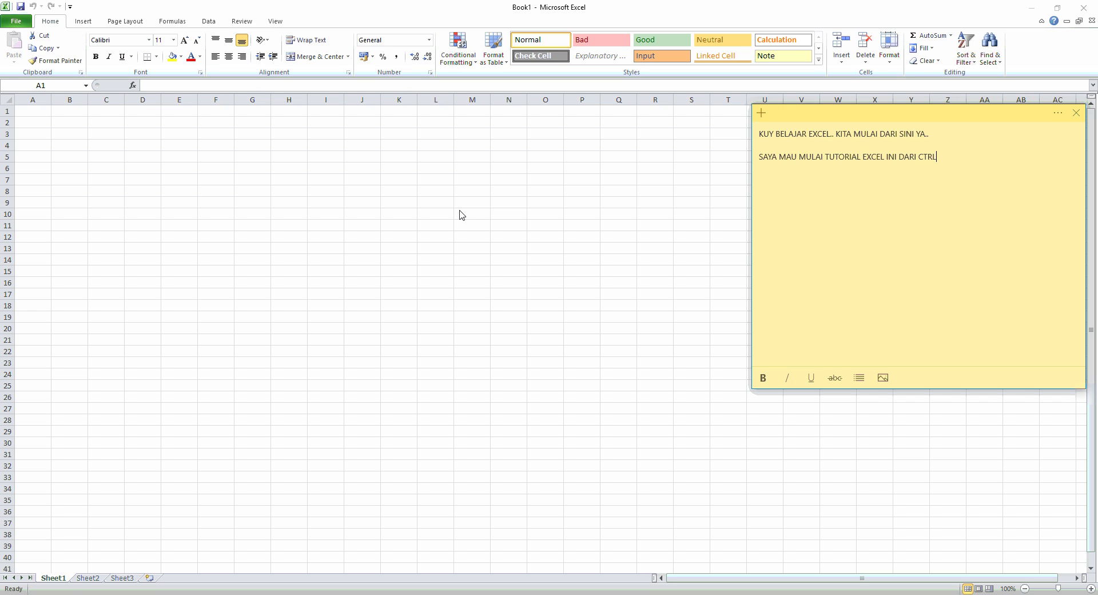
{"action": "type", "text": "+C "}
{"action": "type", "text": "&CTR"}
{"action": "key", "text": "BackSpace"}
{"action": "key", "text": "BackSpace"}
{"action": "key", "text": "BackSpace"}
{"action": "key", "text": "BackSpace"}
{"action": "type", "text": "CTRL"}
{"action": "type", "text": "+"}
{"action": "type", "text": "V"}
{"action": "key", "text": "Return"}
{"action": "type", "text": "APA ADA YANG "}
{"action": "type", "text": "SUDAH BISA"}
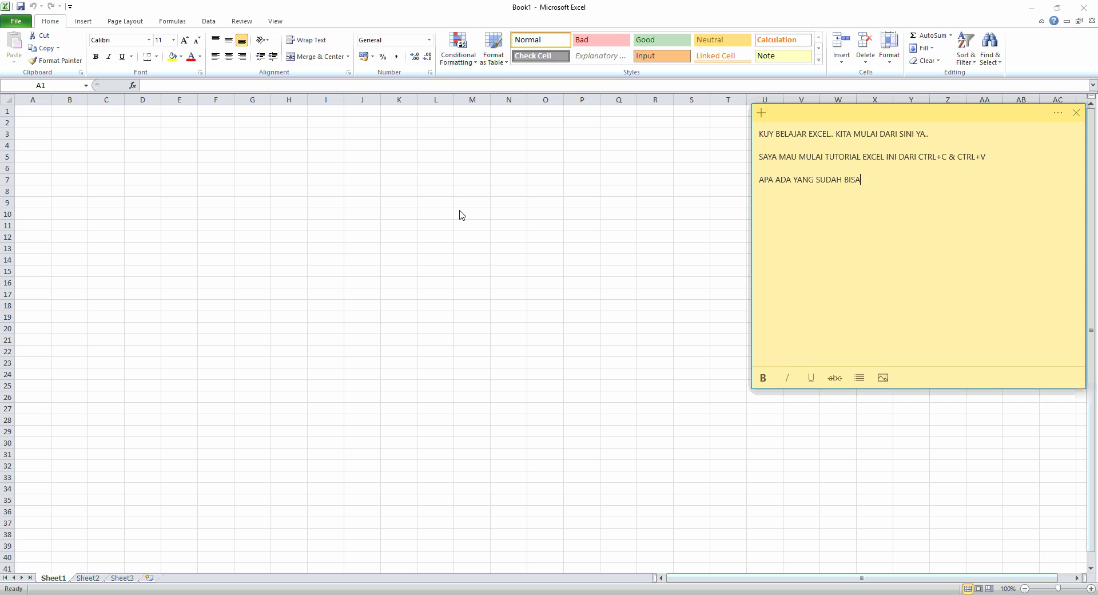
{"action": "type", "text": "??"}
- Add 'PASTINYA !!!' and 'TAPI APA KALIAN ANGGAP COPAS ITU HANYA SEKEDAR ITU.. KUY KITA LIHAT', then restore Excel's window
{"action": "key", "text": "Return"}
{"action": "type", "text": "PAST"}
{"action": "type", "text": "IN"}
{"action": "key", "text": "BackSpace"}
{"action": "key", "text": "BackSpace"}
{"action": "type", "text": "INYA "}
{"action": "type", "text": "!!!"}
{"action": "key", "text": "Return"}
{"action": "type", "text": "TAPI A"}
{"action": "type", "text": "PA K"}
{"action": "type", "text": "ALIAN "}
{"action": "type", "text": "ANGGA"}
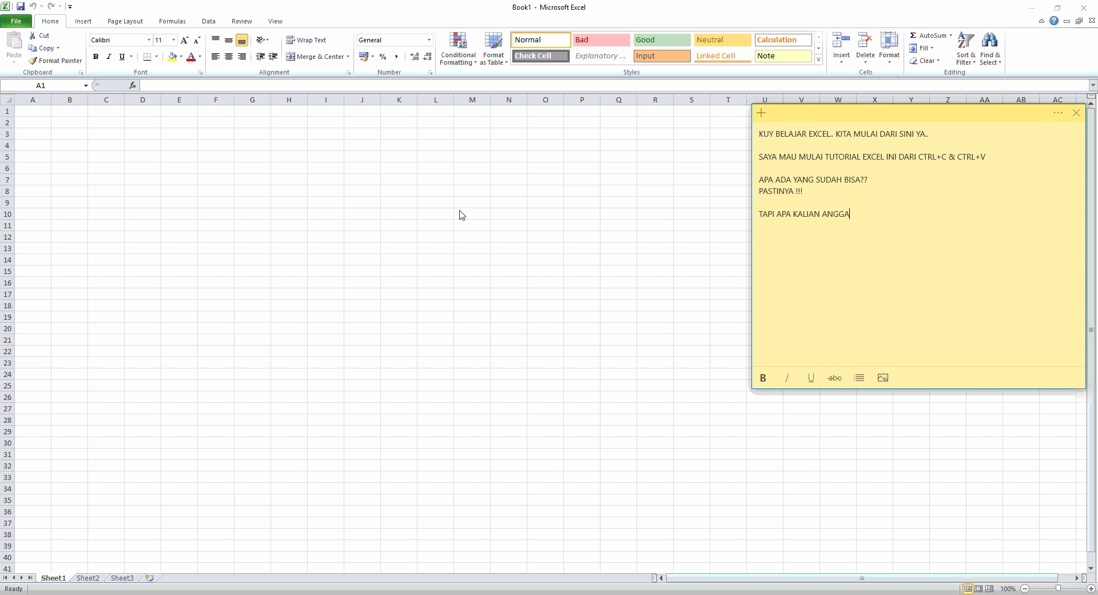
{"action": "type", "text": "P "}
{"action": "type", "text": "C"}
{"action": "type", "text": "OPAS ITU "}
{"action": "type", "text": "HANYA SE"}
{"action": "type", "text": "KEDAR "}
{"action": "type", "text": "ITU.. "}
{"action": "type", "text": "K"}
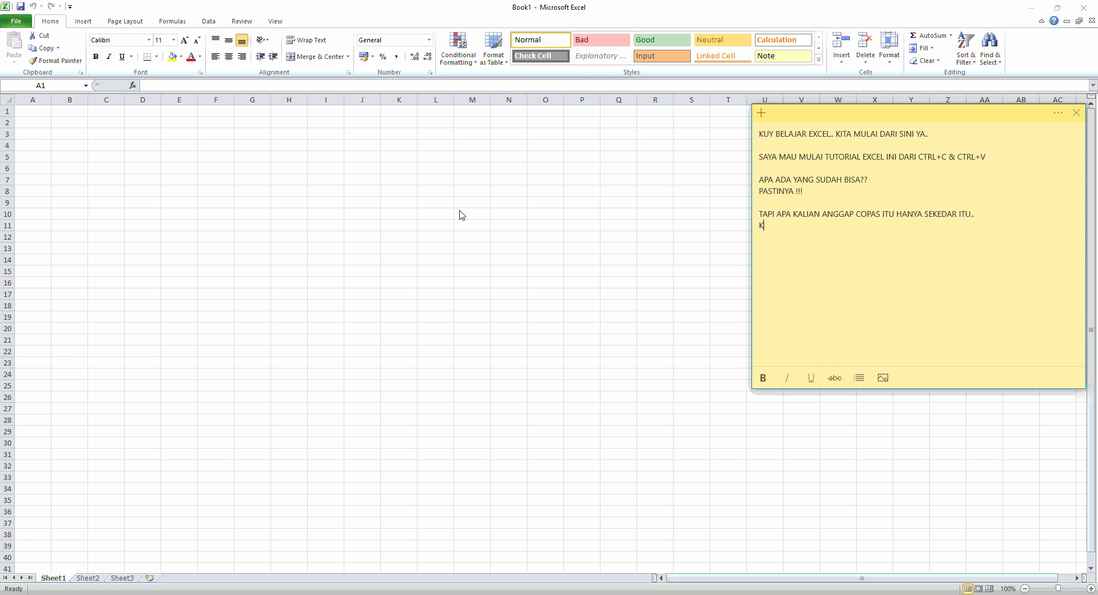
{"action": "type", "text": "UY KITA "}
{"action": "type", "text": "LIHAT"}
{"action": "mouse_move", "coordinate": [689, 9]}
{"action": "left_mouse_down"}
{"action": "mouse_move", "coordinate": [3, 137]}
{"action": "mouse_move", "coordinate": [0, 172]}
{"action": "left_mouse_up"}
- Snap Excel to the left half, move the note beside it and add 'KITA MULAI DARI COPAS SEDERHANA'
{"action": "left_click", "coordinate": [791, 94]}
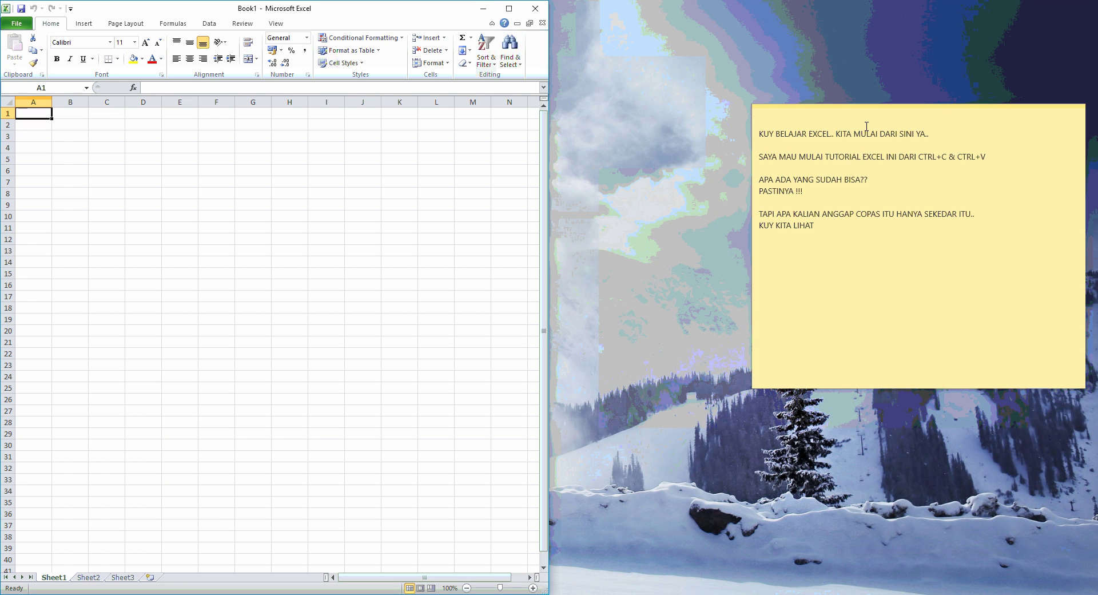
{"action": "left_click", "coordinate": [882, 115]}
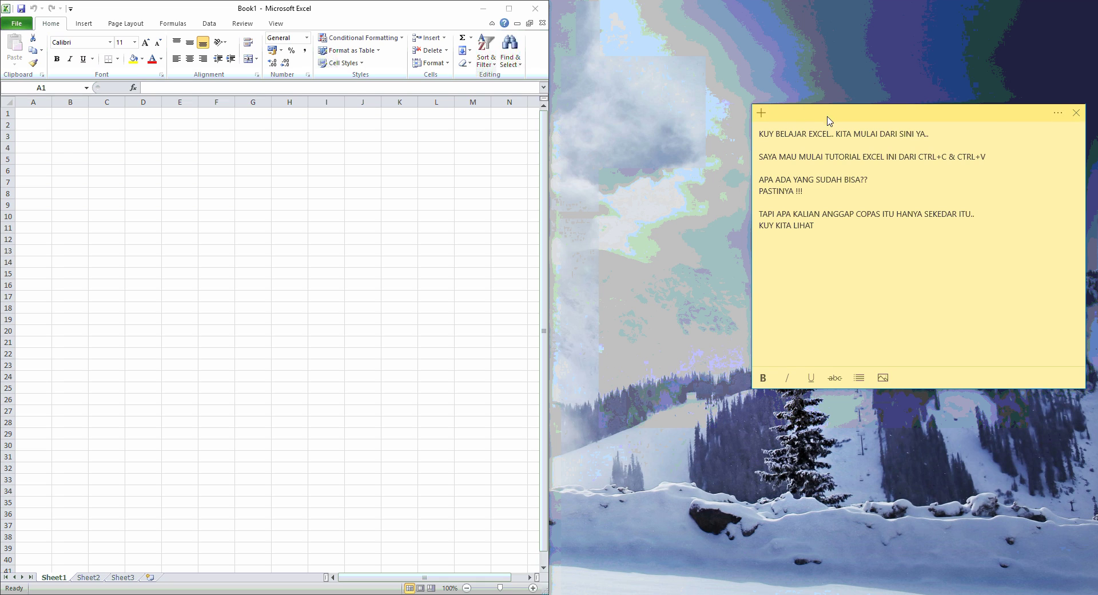
{"action": "left_click_drag", "start_coordinate": [829, 119], "coordinate": [681, 118]}
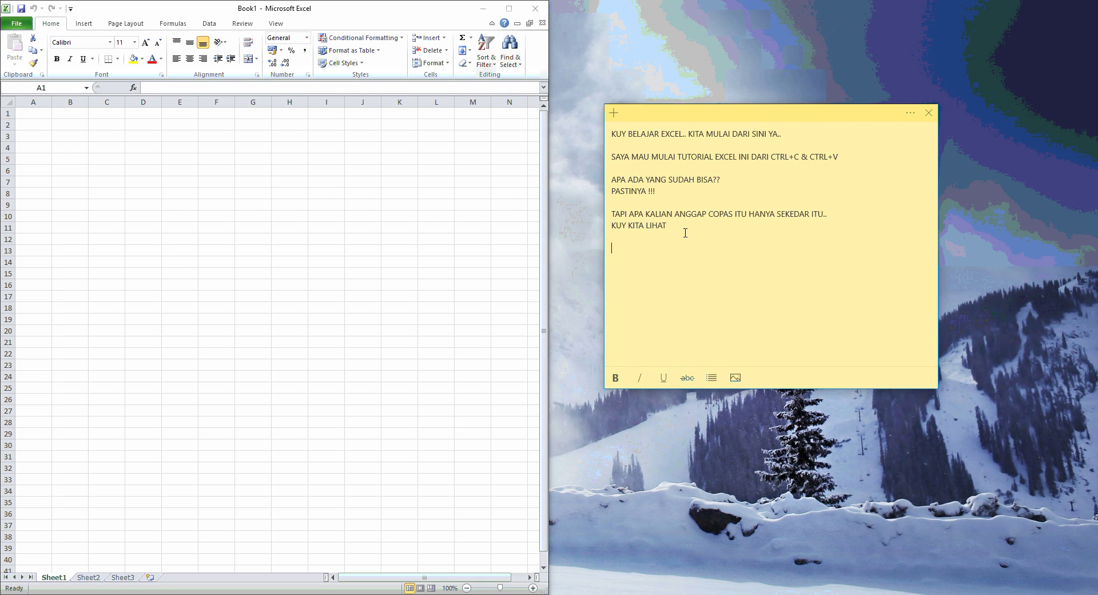
{"action": "type", "text": "KITA MULA"}
{"action": "type", "text": "I DARI C"}
{"action": "type", "text": "OPAS SEDER"}
{"action": "type", "text": "HANA"}
{"action": "key", "text": "Return"}
- Enter DATA in cell D6 and move the selection along row 6
{"action": "left_click", "coordinate": [151, 168]}
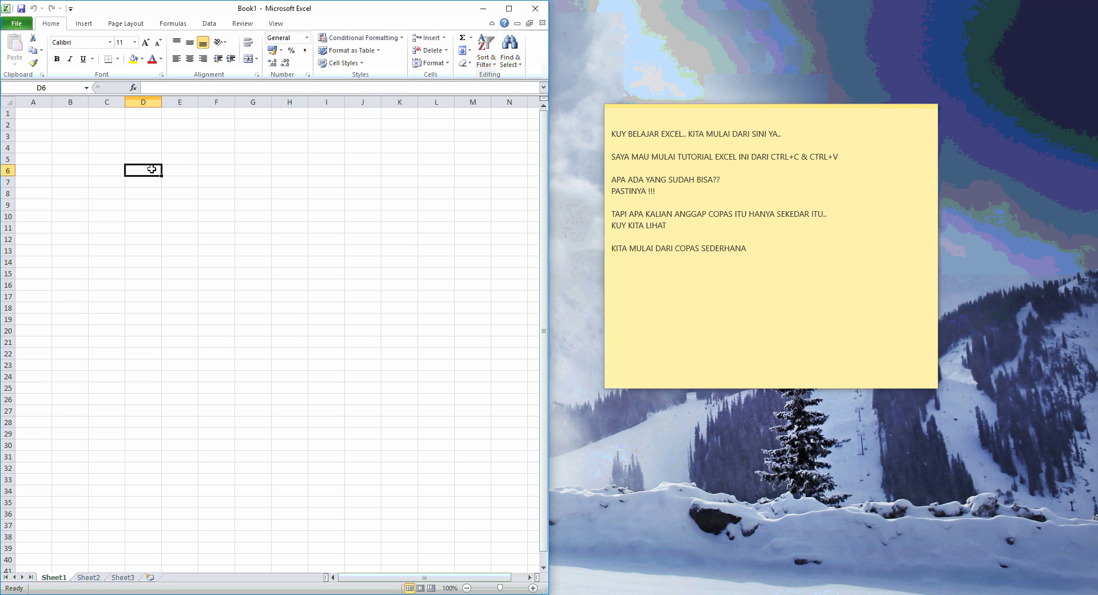
{"action": "type", "text": "YANG"}
{"action": "key", "text": "BackSpace"}
{"action": "key", "text": "BackSpace"}
{"action": "key", "text": "BackSpace"}
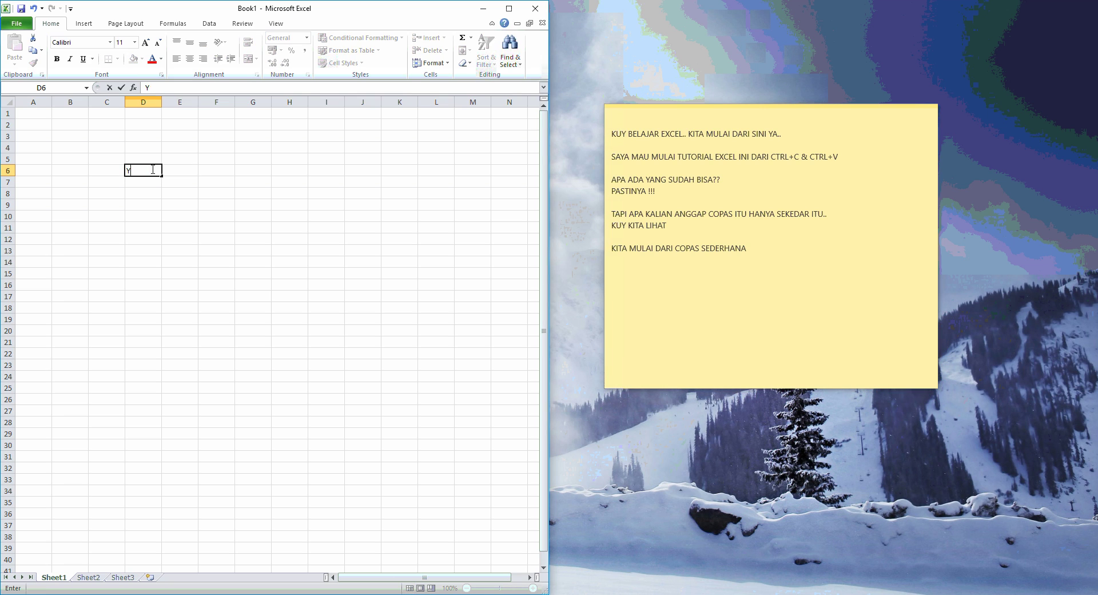
{"action": "type", "text": "DATA"}
{"action": "key", "text": "Return"}
{"action": "key", "text": "Up"}
{"action": "key", "text": "Up"}
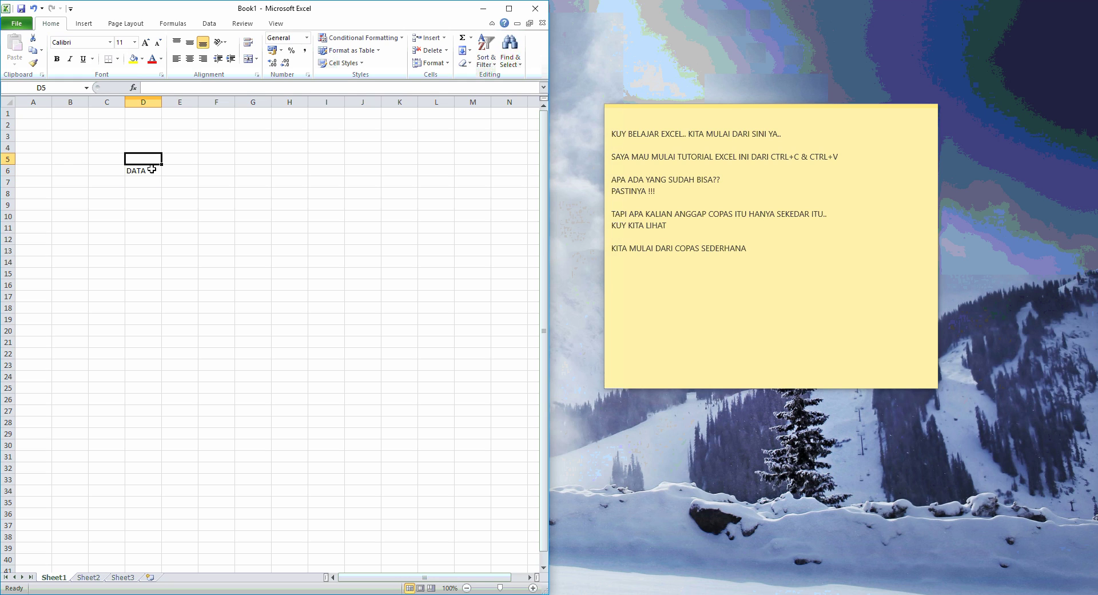
{"action": "key", "text": "Down"}
{"action": "key", "text": "Down"}
{"action": "key", "text": "Down"}
{"action": "key", "text": "Up"}
{"action": "key", "text": "Up"}
{"action": "key", "text": "Right"}
{"action": "key", "text": "Right"}
{"action": "key", "text": "Right"}
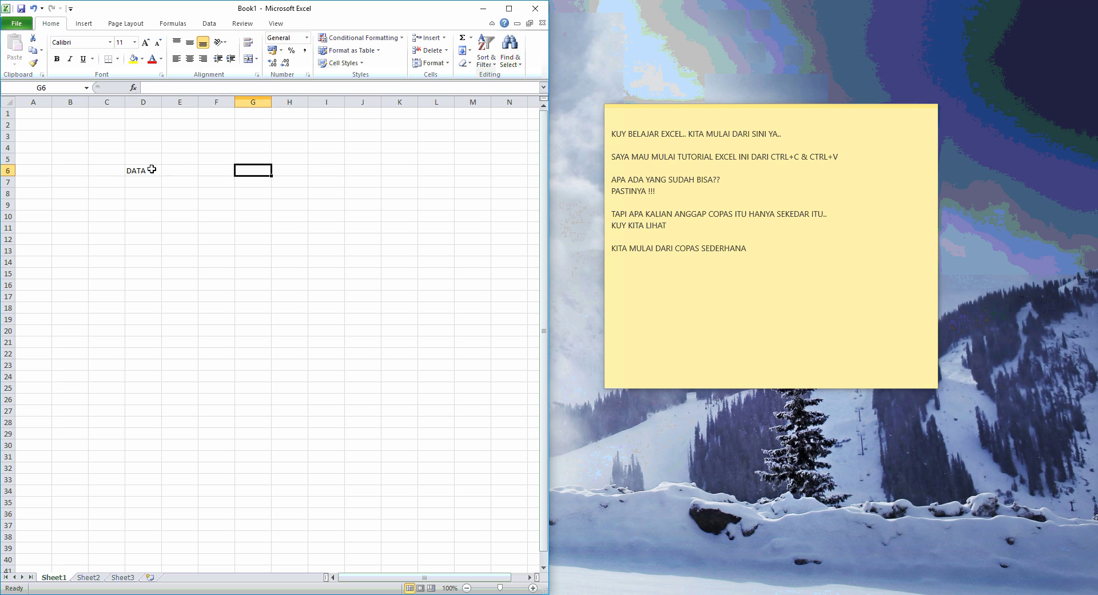
{"action": "key", "text": "Right"}
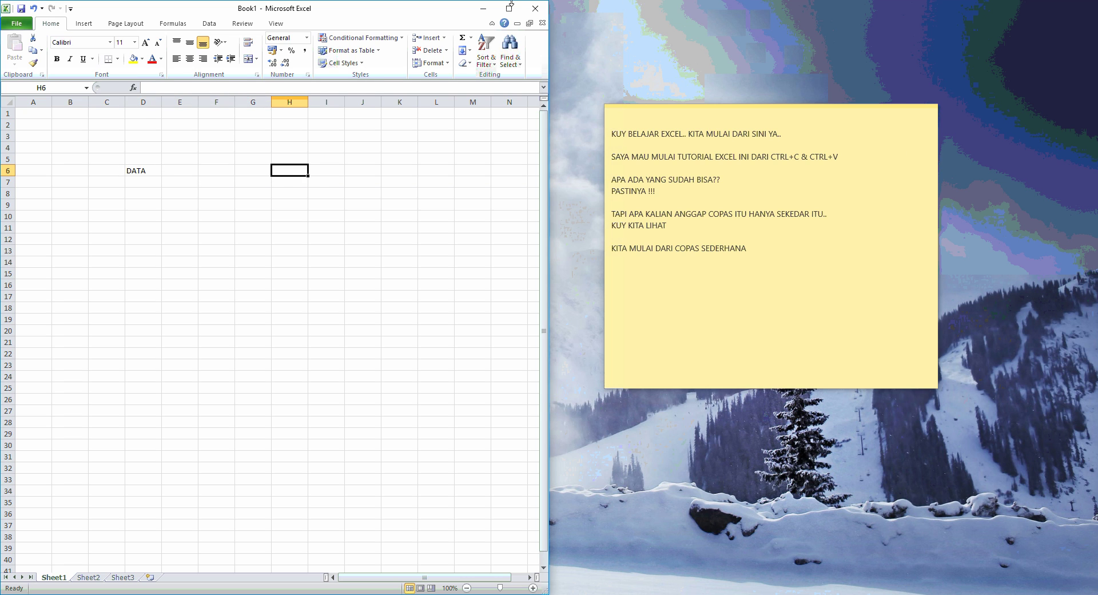
- Maximize Excel, then restore it and snap it back to the left half
{"action": "left_click", "coordinate": [508, 8]}
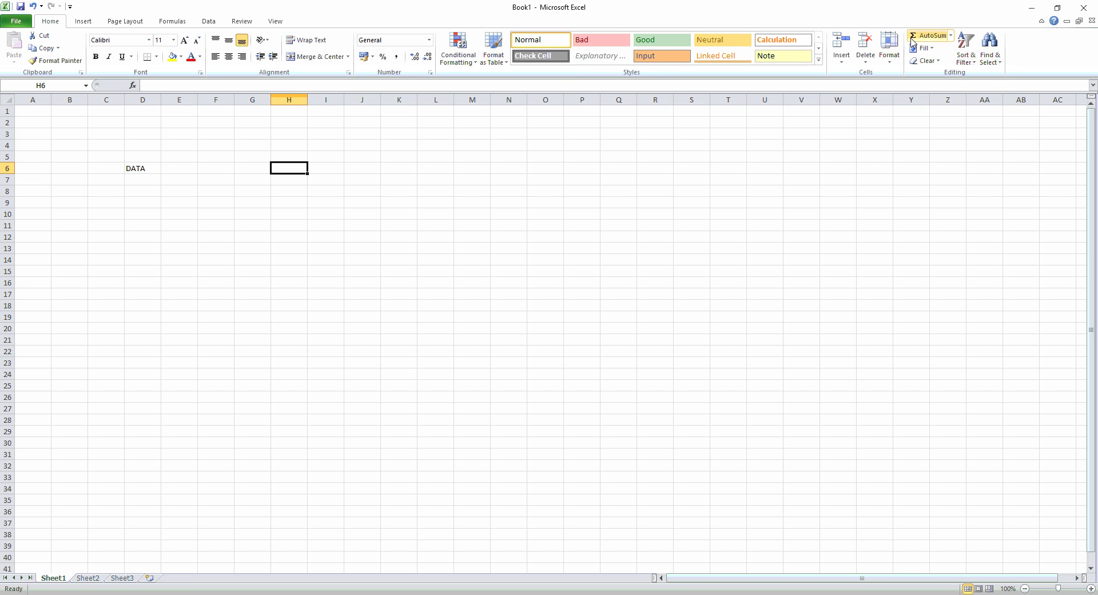
{"action": "left_click", "coordinate": [1057, 8]}
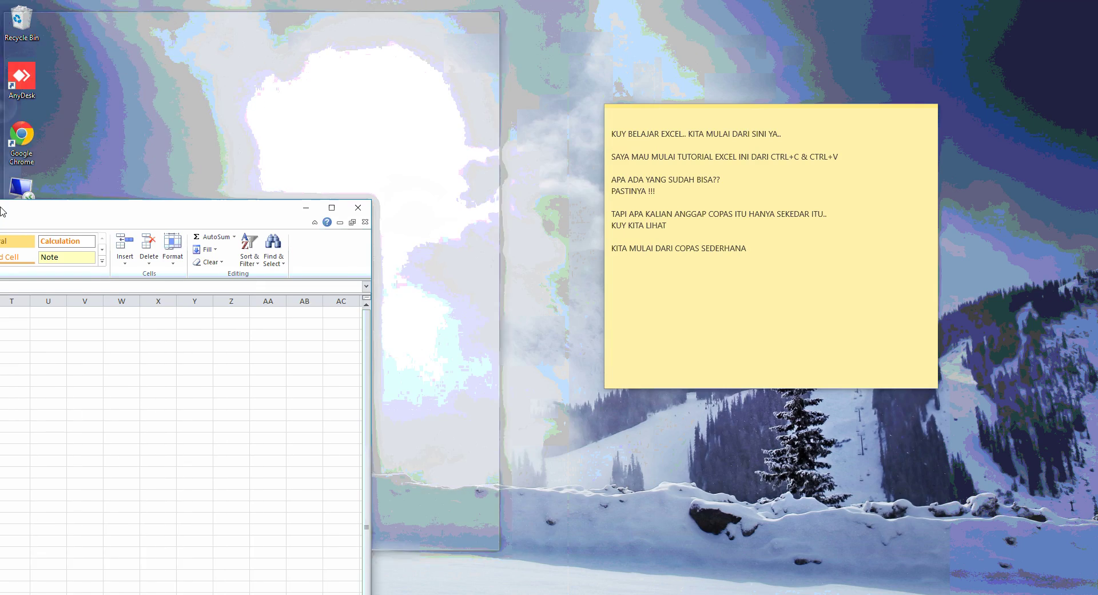
{"action": "left_click_drag", "start_coordinate": [720, 4], "coordinate": [1, 172]}
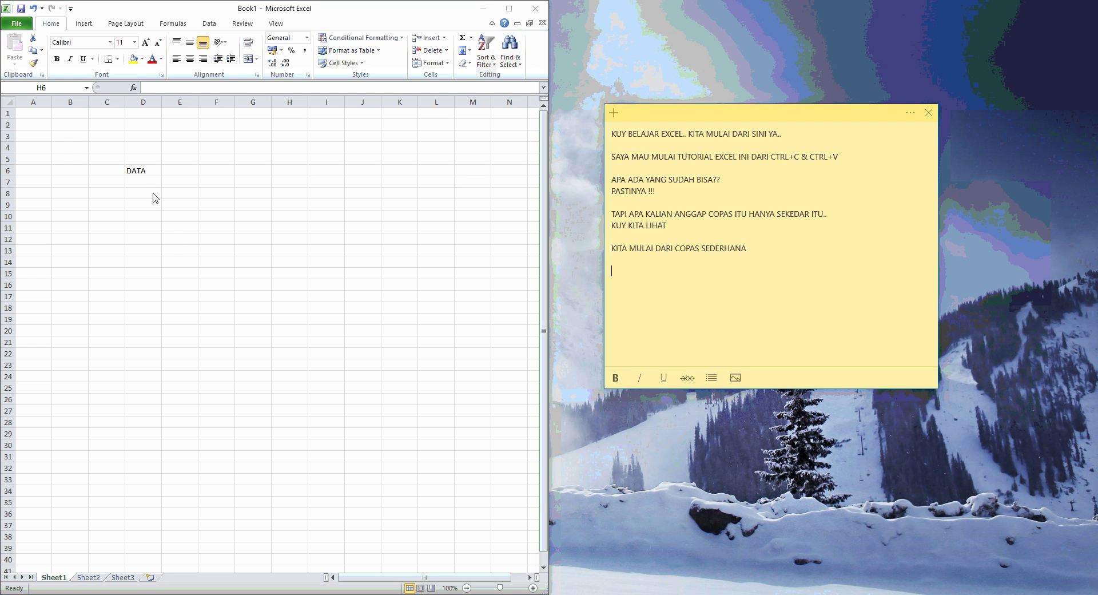
- Copy DATA from D6 and paste it into G6 with Ctrl+C and Enter
{"action": "left_click", "coordinate": [232, 168]}
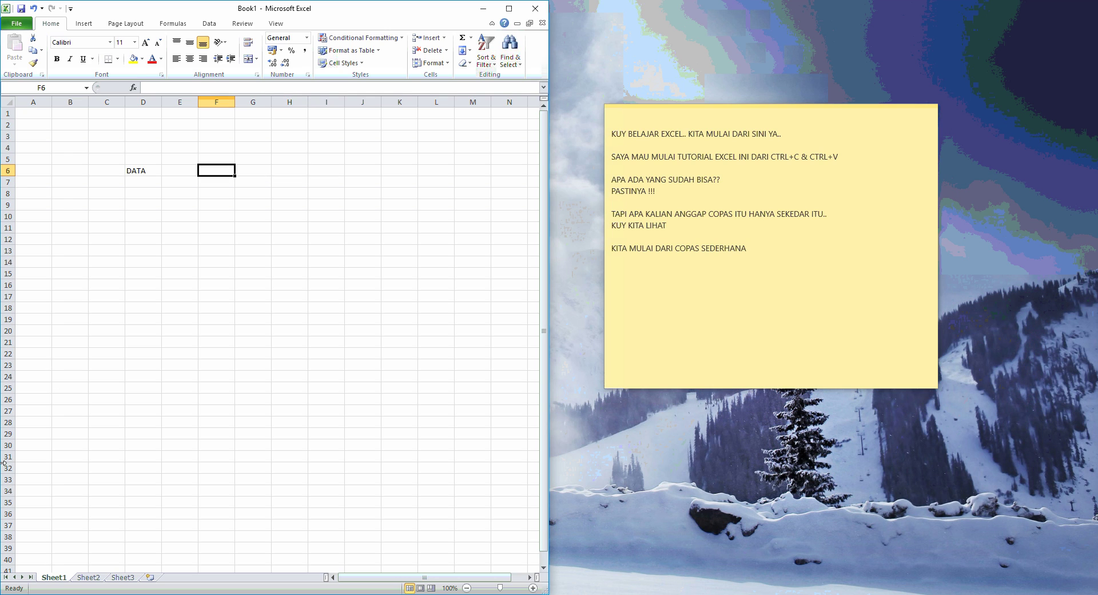
{"action": "key", "text": "Left"}
{"action": "key", "text": "Left"}
{"action": "key", "text": "Left"}
{"action": "key", "text": "Right"}
{"action": "key", "text": "ctrl+c"}
{"action": "key", "text": "Right"}
{"action": "key", "text": "Right"}
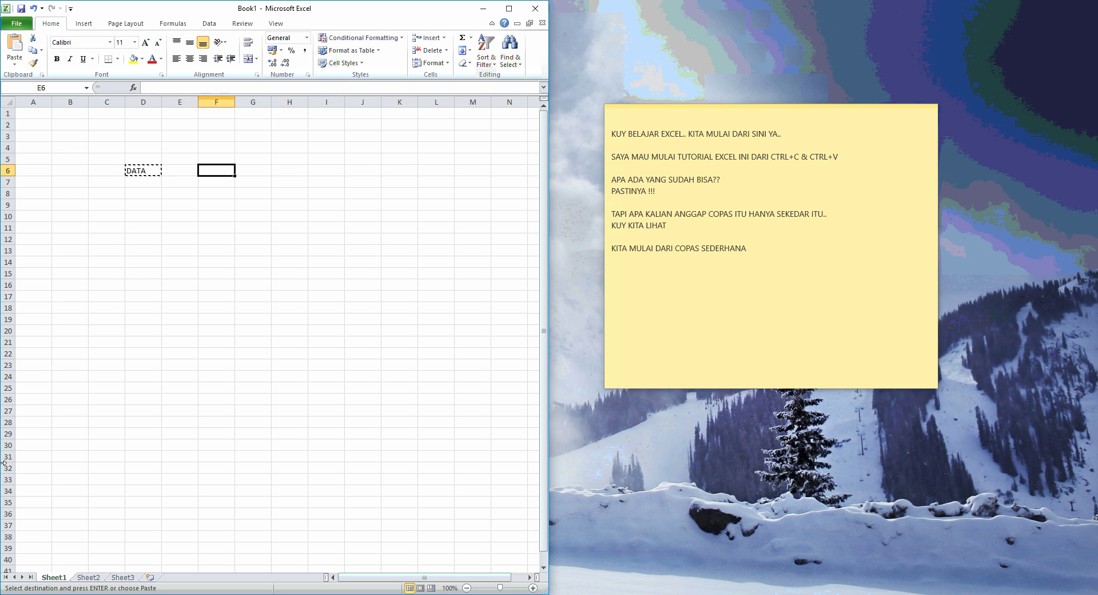
{"action": "key", "text": "Right"}
{"action": "key", "text": "Return"}
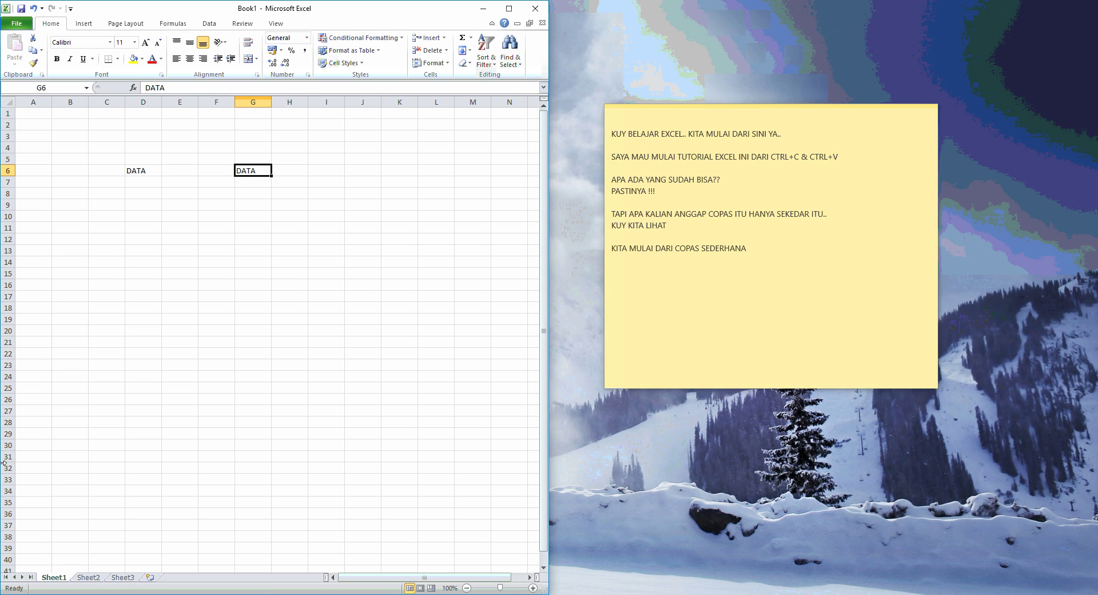
{"action": "key", "text": "Down"}
{"action": "key", "text": "Down"}
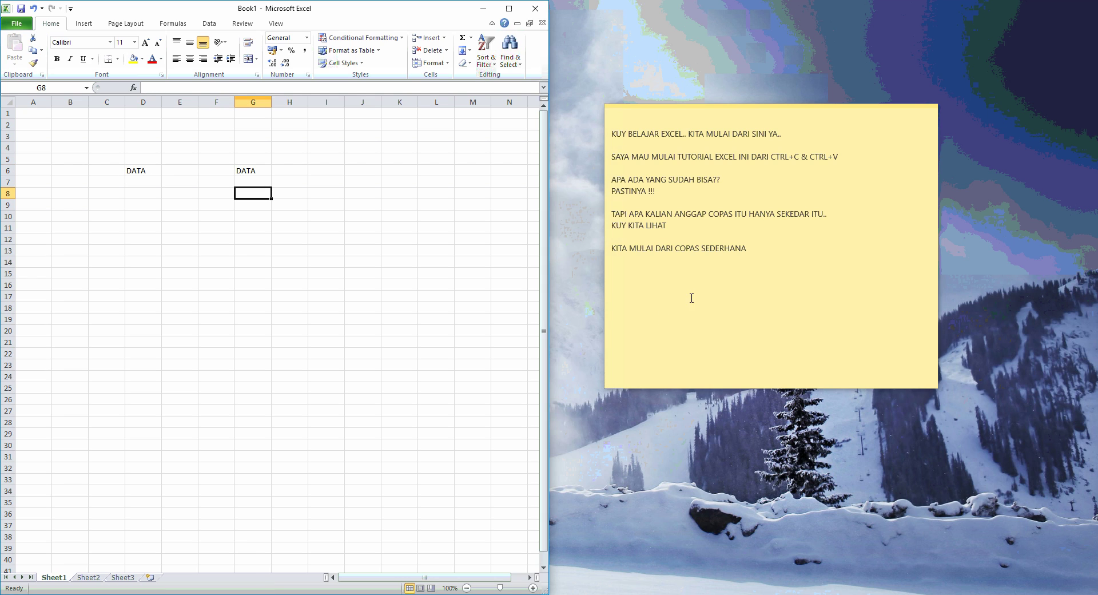
- Add the note line 'ITU ADALAH CARA COPAS YANG SEDERHANA'
{"action": "left_click", "coordinate": [615, 299]}
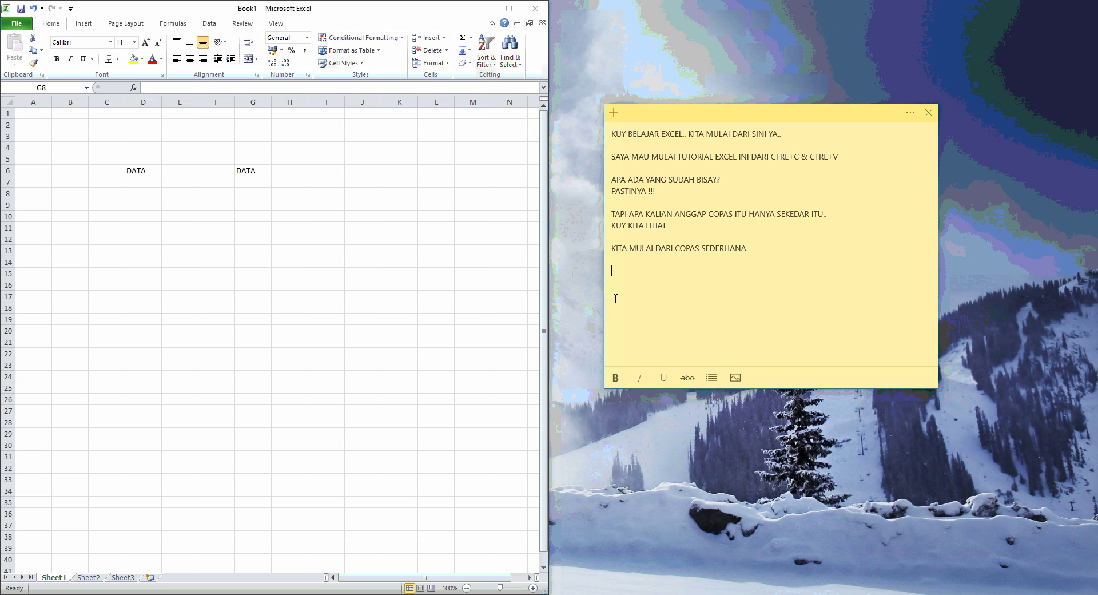
{"action": "type", "text": "ITU ADALAH "}
{"action": "type", "text": "CARA CO"}
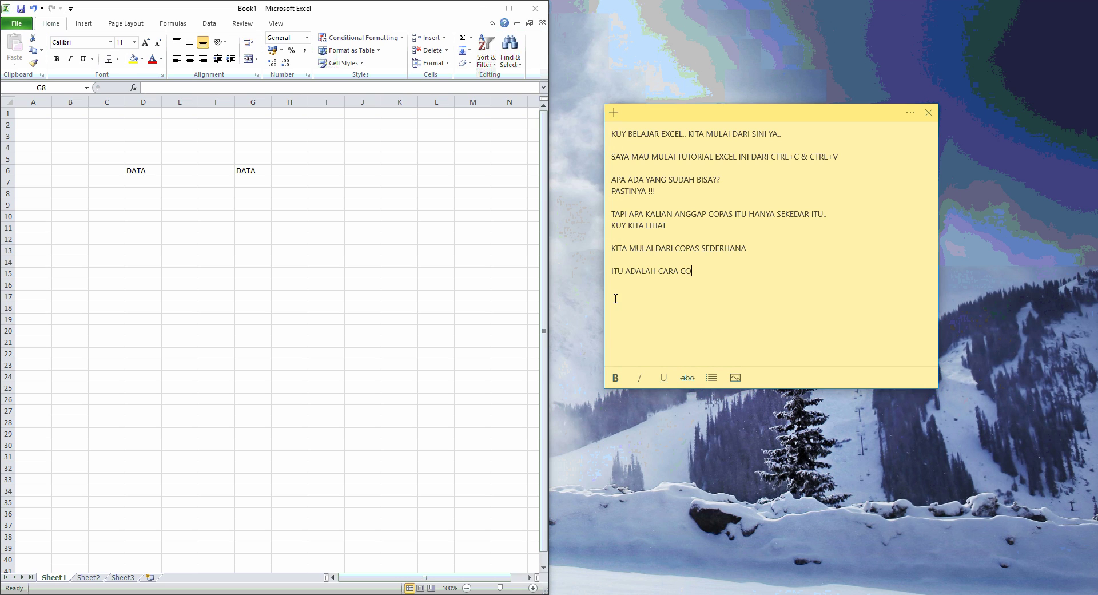
{"action": "type", "text": "PAS YANG BE"}
{"action": "key", "text": "BackSpace"}
{"action": "key", "text": "BackSpace"}
{"action": "type", "text": "SED"}
{"action": "type", "text": "ERHANA"}
{"action": "key", "text": "Return"}
- Add 'SEKARANG SAYA AKAN BUAT COPAS SPESIAL' and 'DAN HASIL NYA AKAN BEDA DENGAN COPAS SEDERHANA'
{"action": "type", "text": "SEKARANG "}
{"action": "type", "text": "SAYA AKNA"}
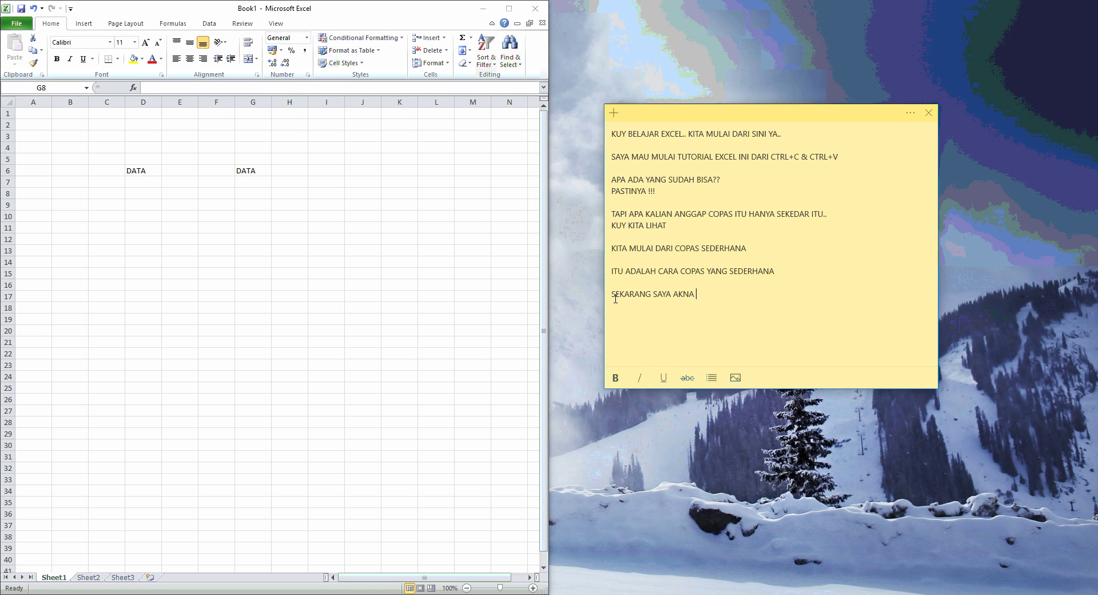
{"action": "key", "text": "BackSpace"}
{"action": "key", "text": "BackSpace"}
{"action": "key", "text": "BackSpace"}
{"action": "type", "text": "AN BUAT "}
{"action": "type", "text": "COPAS "}
{"action": "type", "text": "SPESIAL"}
{"action": "key", "text": "Return"}
{"action": "type", "text": "DAN "}
{"action": "type", "text": "HASIL NYA"}
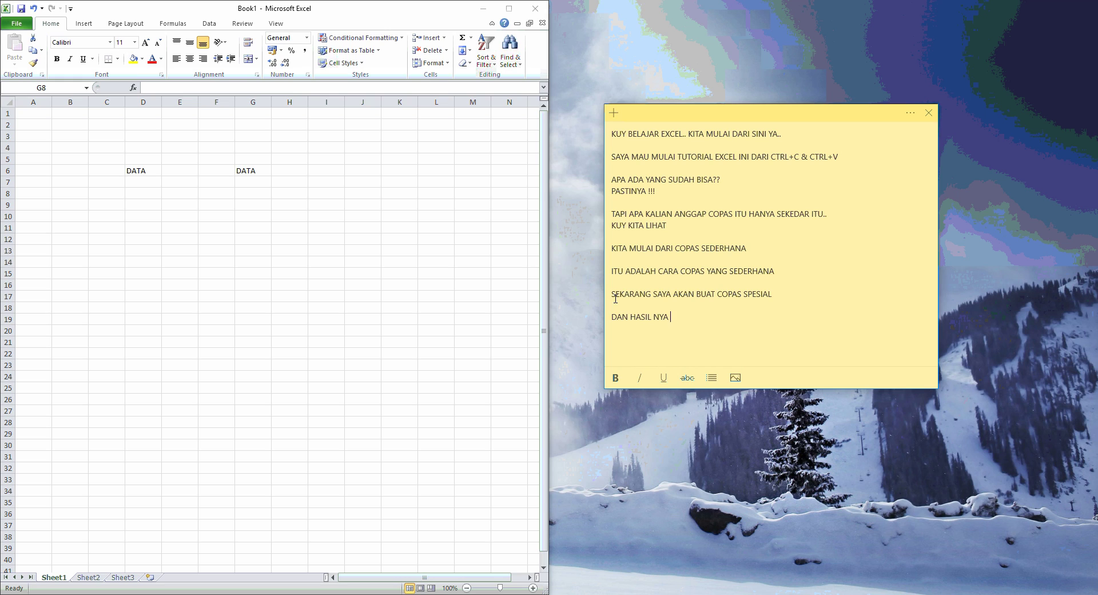
{"action": "type", "text": " AKAN BERU"}
{"action": "type", "text": "BAH"}
{"action": "key", "text": "BackSpace"}
{"action": "key", "text": "BackSpace"}
{"action": "key", "text": "BackSpace"}
{"action": "key", "text": "BackSpace"}
{"action": "key", "text": "BackSpace"}
{"action": "type", "text": "DA"}
{"action": "type", "text": " DENGAN C"}
{"action": "type", "text": "OPAS SEDER"}
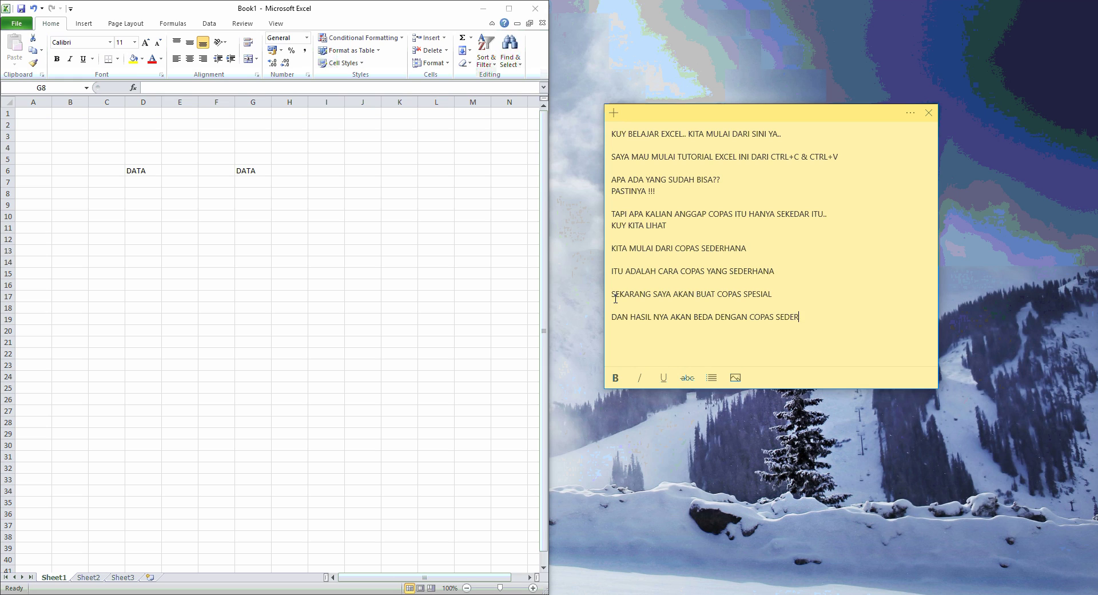
{"action": "type", "text": "HANA"}
- Enter a formula in D10 that references D6
{"action": "left_click", "coordinate": [122, 208]}
{"action": "left_click", "coordinate": [142, 171]}
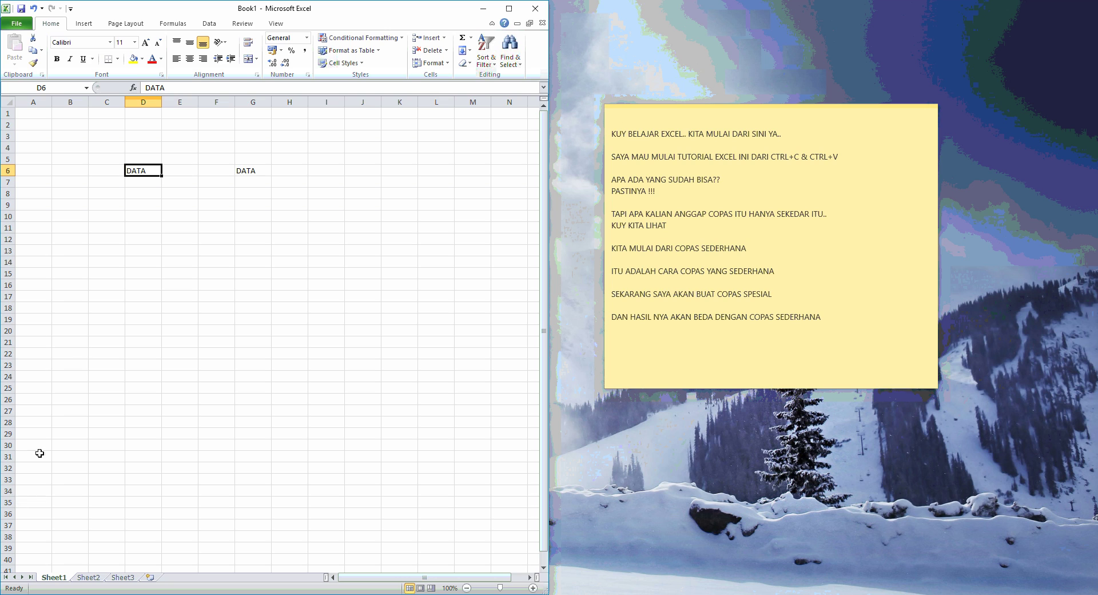
{"action": "left_click", "coordinate": [151, 214]}
{"action": "type", "text": "="}
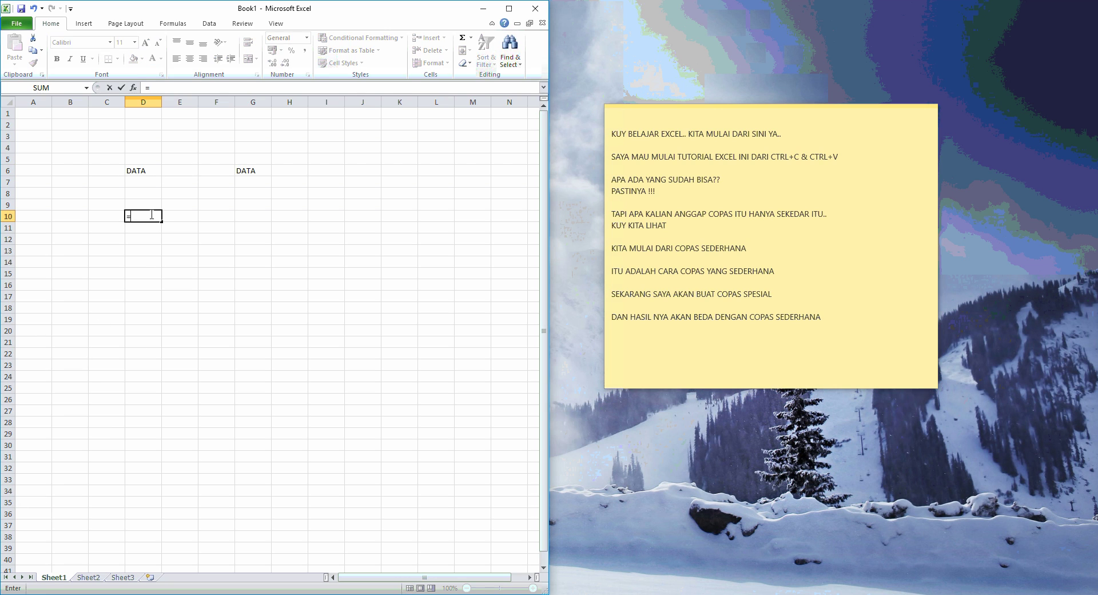
{"action": "key", "text": "Up"}
{"action": "key", "text": "Up"}
{"action": "key", "text": "Up"}
{"action": "key", "text": "Up"}
{"action": "key", "text": "Return"}
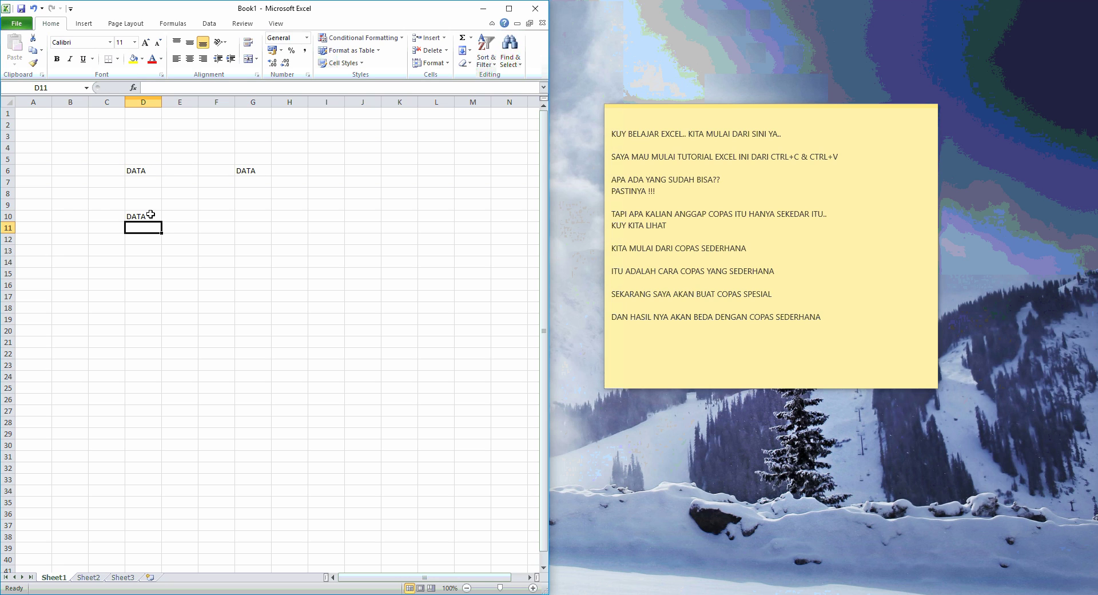
- Rewrite D10 as =D6+G6, which returns #VALUE!
{"action": "left_click", "coordinate": [150, 214]}
{"action": "double_click", "coordinate": [150, 215]}
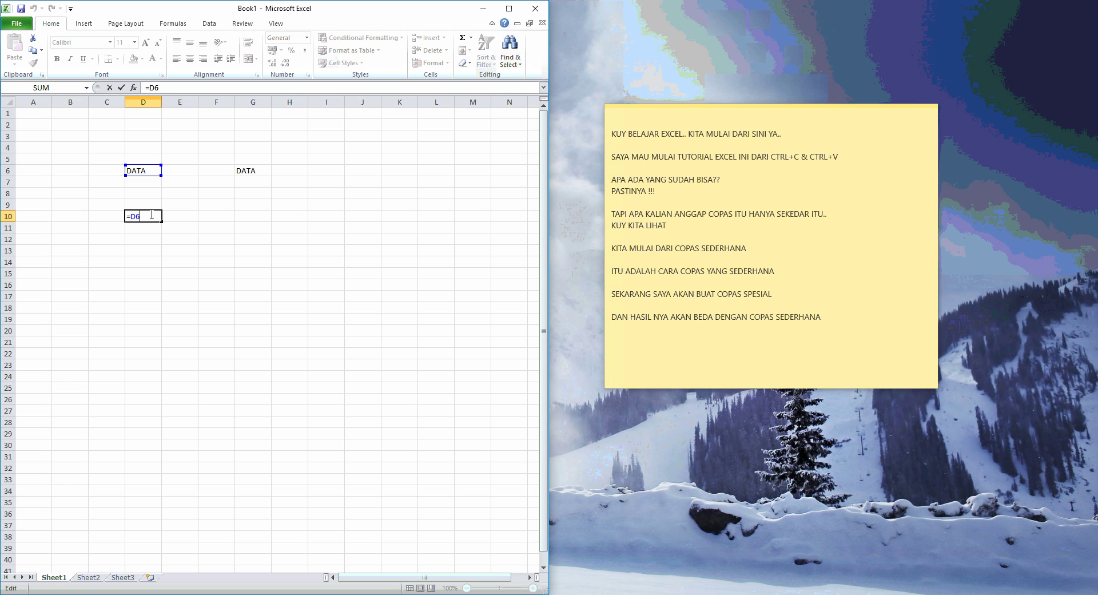
{"action": "type", "text": "+"}
{"action": "type", "text": "4"}
{"action": "key", "text": "BackSpace"}
{"action": "key", "text": "BackSpace"}
{"action": "key", "text": "BackSpace"}
{"action": "key", "text": "BackSpace"}
{"action": "key", "text": "BackSpace"}
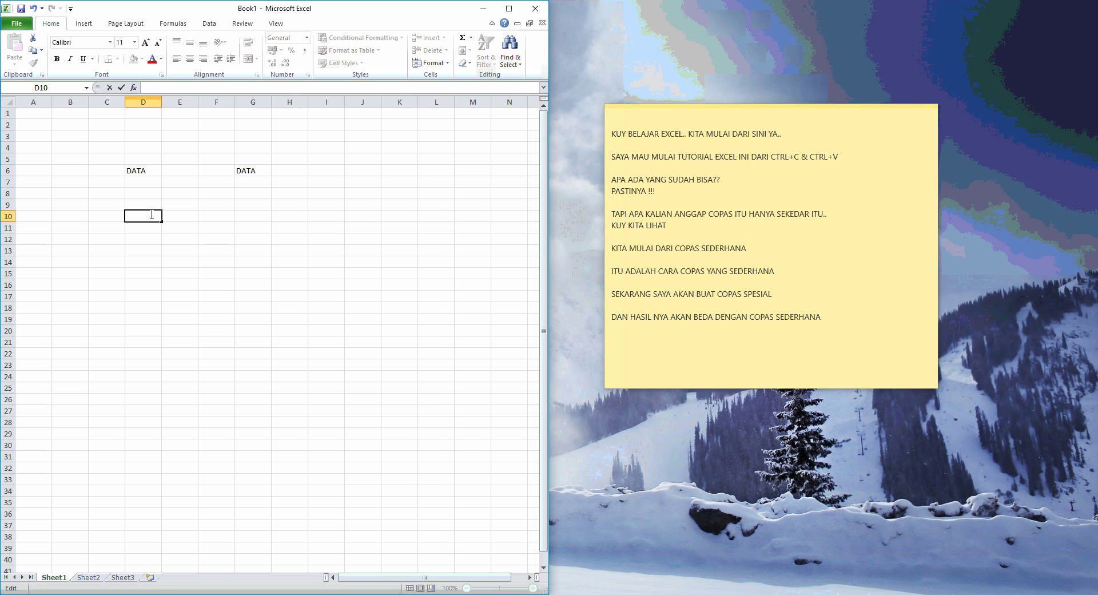
{"action": "type", "text": "="}
{"action": "key", "text": "Up"}
{"action": "key", "text": "Up"}
{"action": "key", "text": "Up"}
{"action": "key", "text": "Up"}
{"action": "type", "text": "&"}
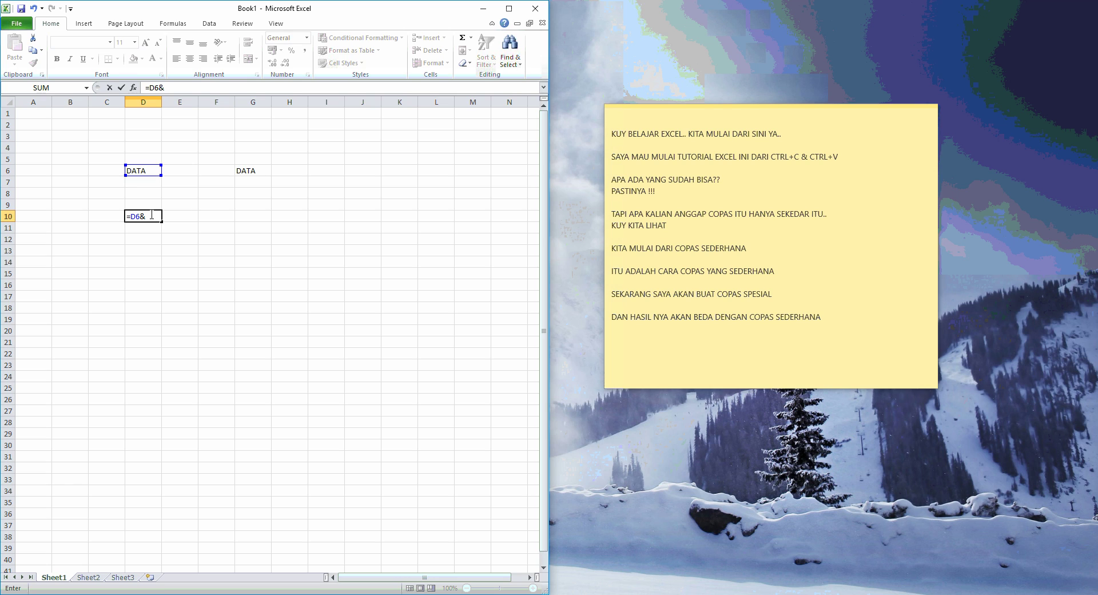
{"action": "key", "text": "BackSpace"}
{"action": "type", "text": "+"}
{"action": "key", "text": "Up"}
{"action": "key", "text": "Up"}
{"action": "key", "text": "Up"}
{"action": "key", "text": "Up"}
{"action": "key", "text": "Right"}
{"action": "key", "text": "Right"}
{"action": "key", "text": "Right"}
{"action": "key", "text": "ctrl+Return"}
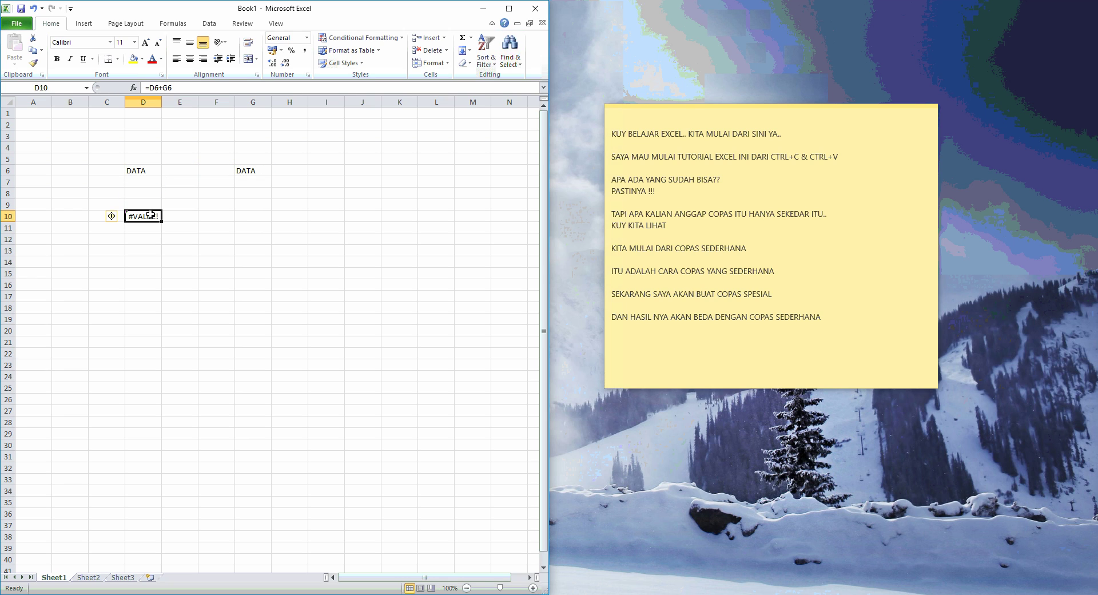
- Clear D10 and fill D10, E10 and F10 with 1, 2 and 3
{"action": "key", "text": "Delete"}
{"action": "key", "text": "Down"}
{"action": "key", "text": "Down"}
{"action": "key", "text": "Up"}
{"action": "key", "text": "Up"}
{"action": "type", "text": "1"}
{"action": "key", "text": "Right"}
{"action": "type", "text": "2"}
{"action": "key", "text": "Right"}
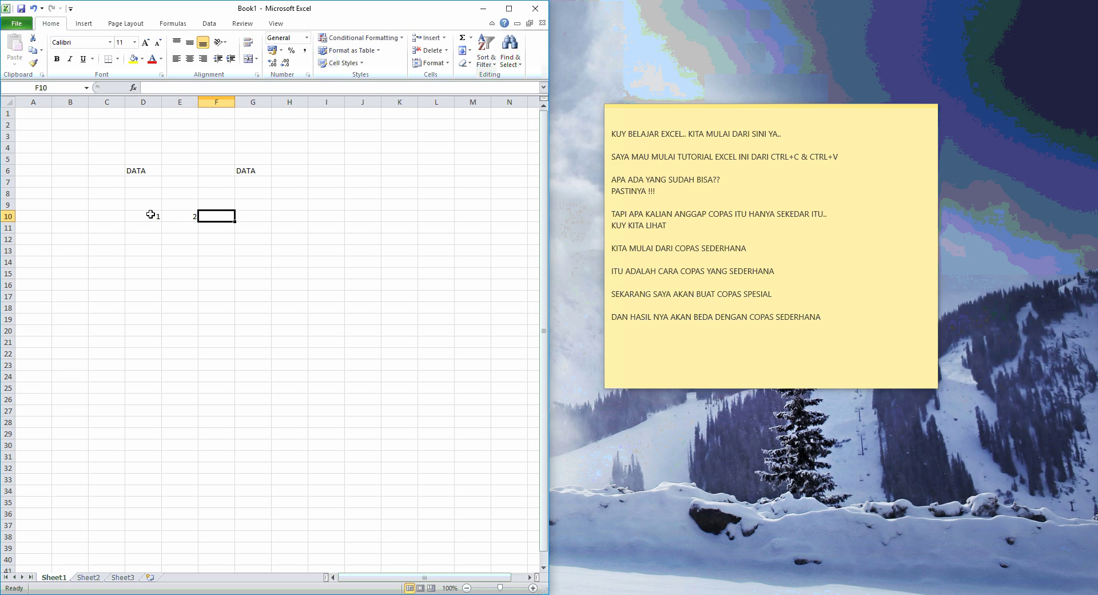
{"action": "type", "text": "3"}
{"action": "key", "text": "Right"}
{"action": "key", "text": "Down"}
{"action": "key", "text": "Down"}
- Start building the sum formula =D10+E10 in H10
{"action": "key", "text": "Left"}
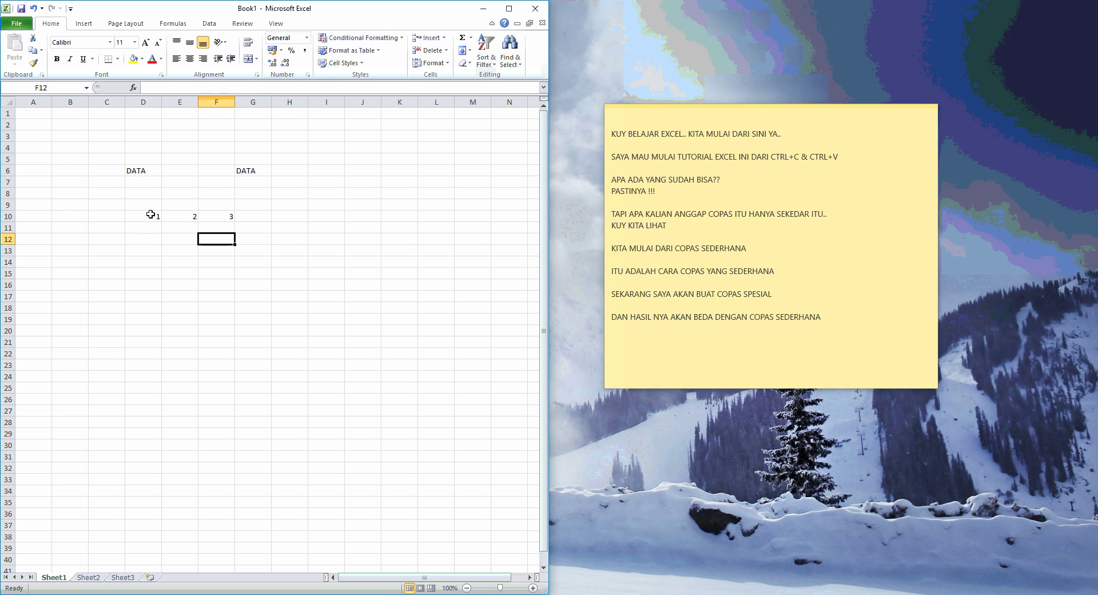
{"action": "key", "text": "Left"}
{"action": "key", "text": "Up"}
{"action": "key", "text": "Up"}
{"action": "key", "text": "Left"}
{"action": "key", "text": "Right"}
{"action": "key", "text": "Right"}
{"action": "key", "text": "Right"}
{"action": "key", "text": "Right"}
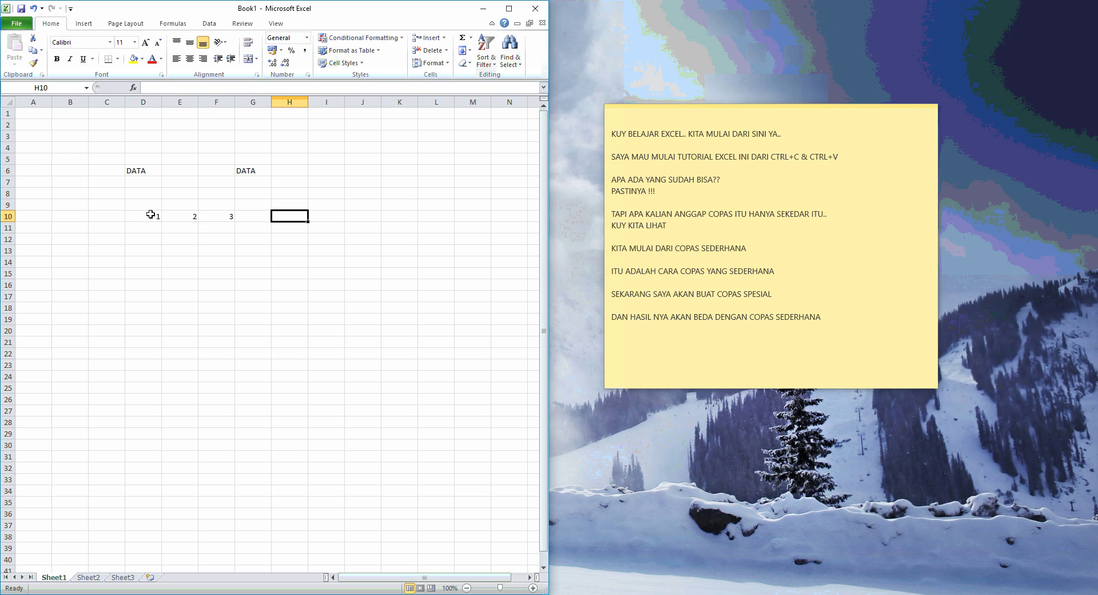
{"action": "type", "text": "="}
{"action": "key", "text": "Left"}
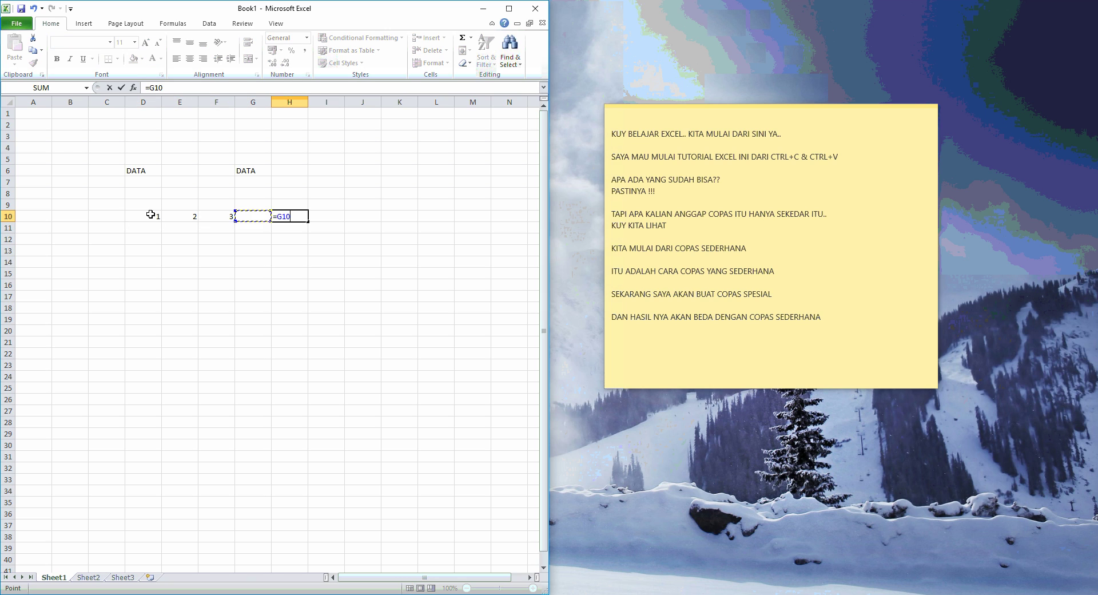
{"action": "key", "text": "Left"}
{"action": "key", "text": "Left"}
{"action": "key", "text": "Left"}
{"action": "type", "text": "+"}
{"action": "key", "text": "Left"}
{"action": "key", "text": "Left"}
{"action": "key", "text": "Left"}
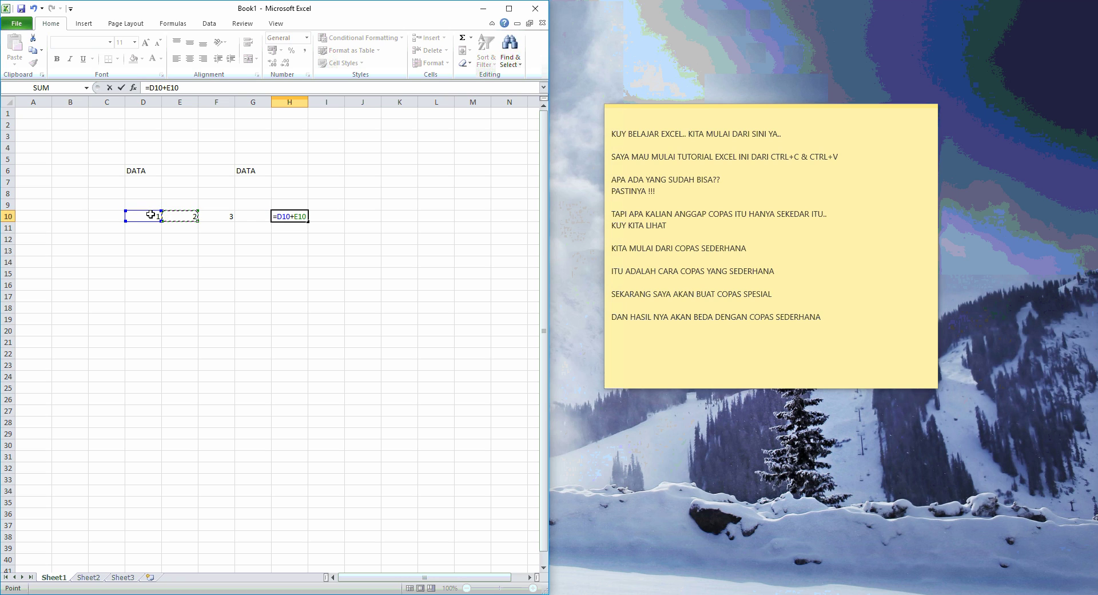
{"action": "type", "text": "+"}
{"action": "key", "text": "Left"}
{"action": "key", "text": "Left"}
- Complete H10 as =D10+E10+F10 showing 6 and add the note line 'COBA KITA COPAS SEPERTI BIASA C+V'
{"action": "key", "text": "Return"}
{"action": "key", "text": "Up"}
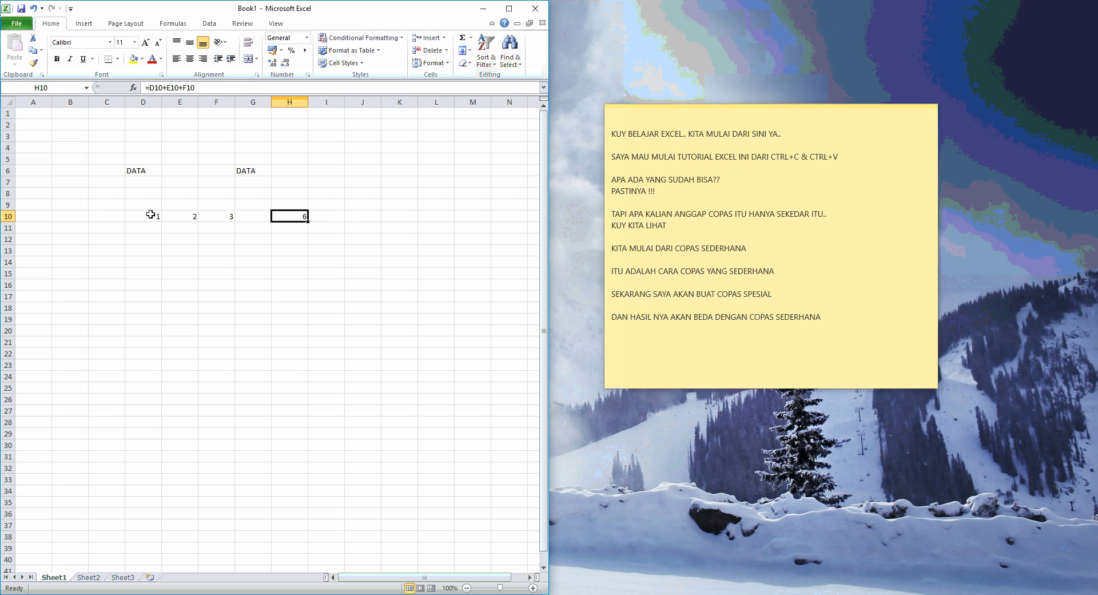
{"action": "left_click", "coordinate": [643, 358]}
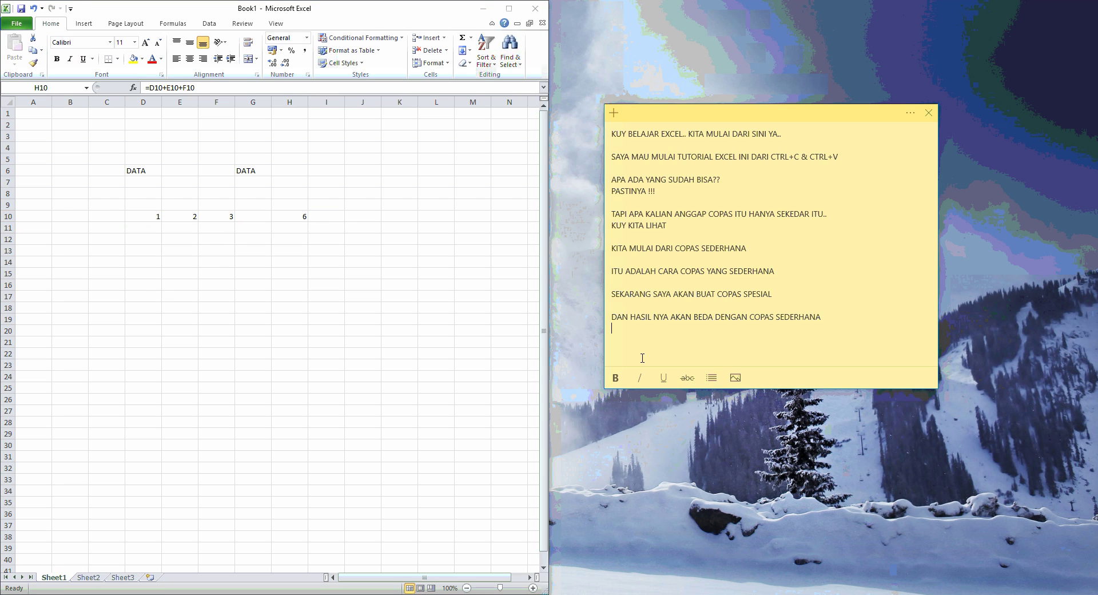
{"action": "type", "text": "COBA"}
{"action": "type", "text": " KITA COPAS "}
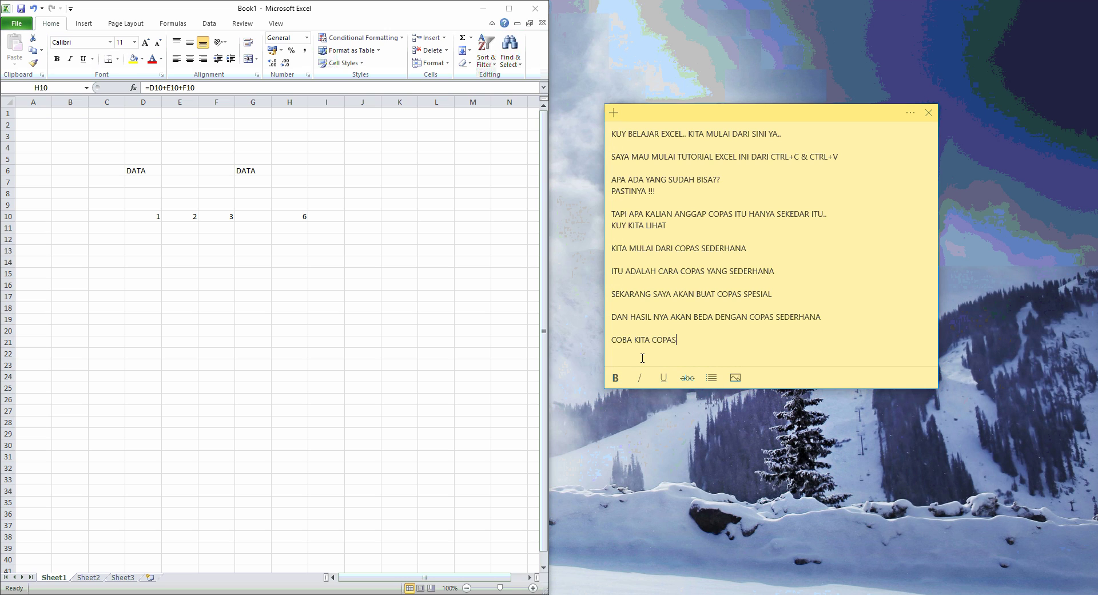
{"action": "type", "text": "SEPERTI "}
{"action": "type", "text": "BIASA C"}
{"action": "type", "text": "+V"}
{"action": "key", "text": "Return"}
- Copy the H10 formula and paste it normally into H12, which shows 0
{"action": "left_click", "coordinate": [294, 217]}
{"action": "key", "text": "ctrl+c"}
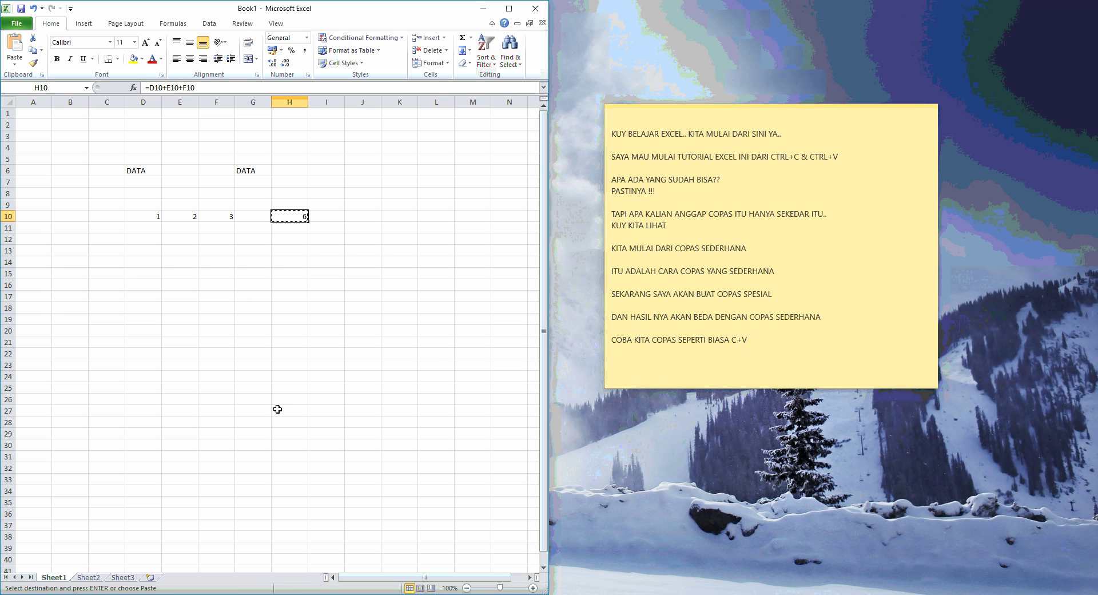
{"action": "key", "text": "Down"}
{"action": "key", "text": "Down"}
{"action": "key", "text": "ctrl+v"}
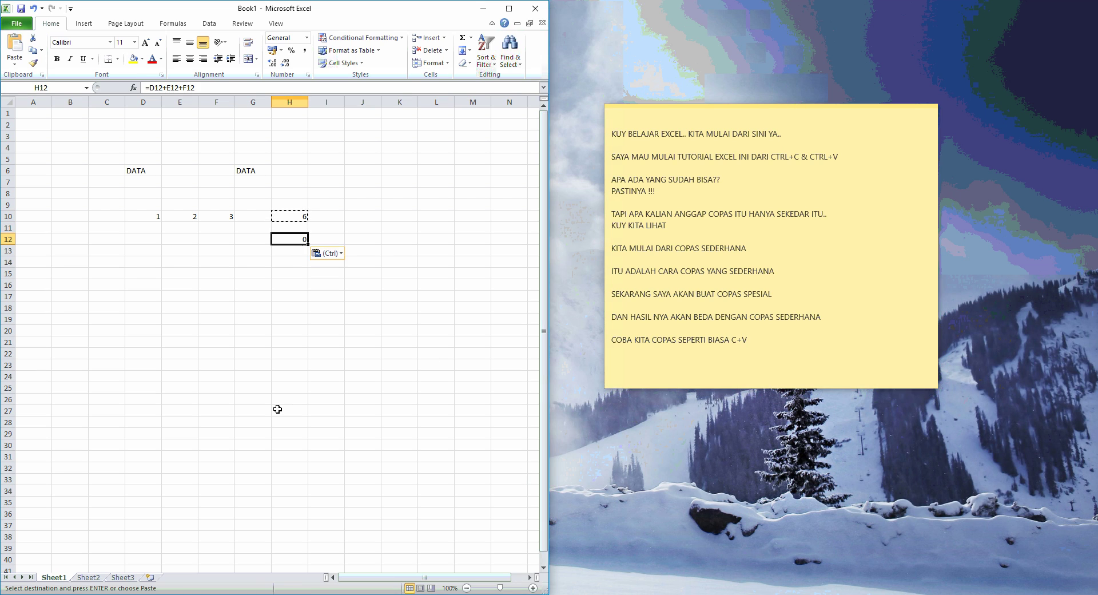
{"action": "key", "text": "Return"}
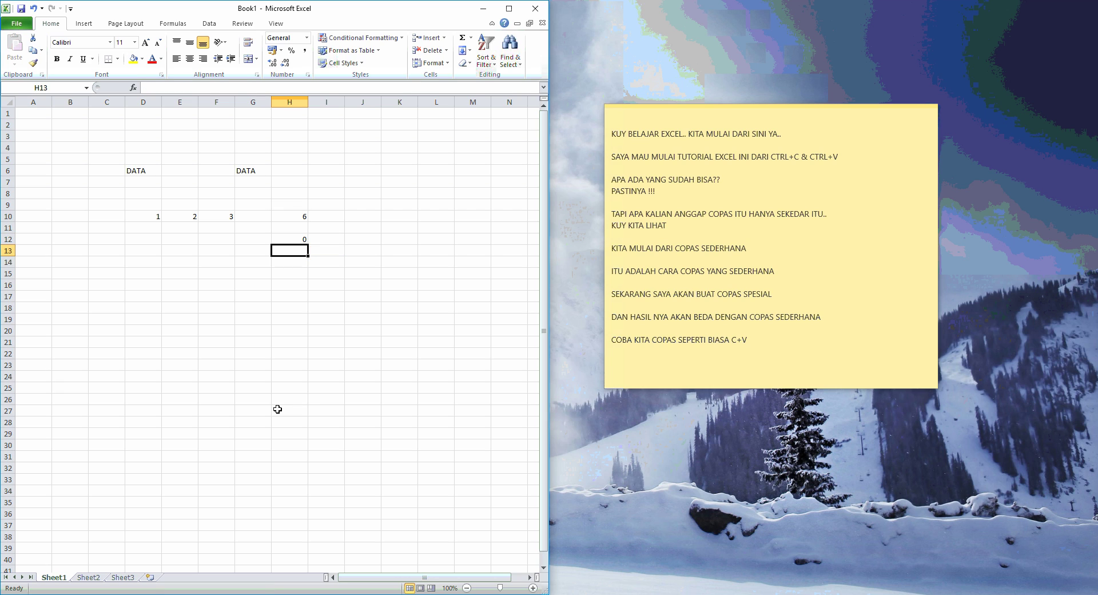
- Add the note line 'HASIL NYA 0 BUKAN' followed by a blank line
{"action": "left_click", "coordinate": [662, 377]}
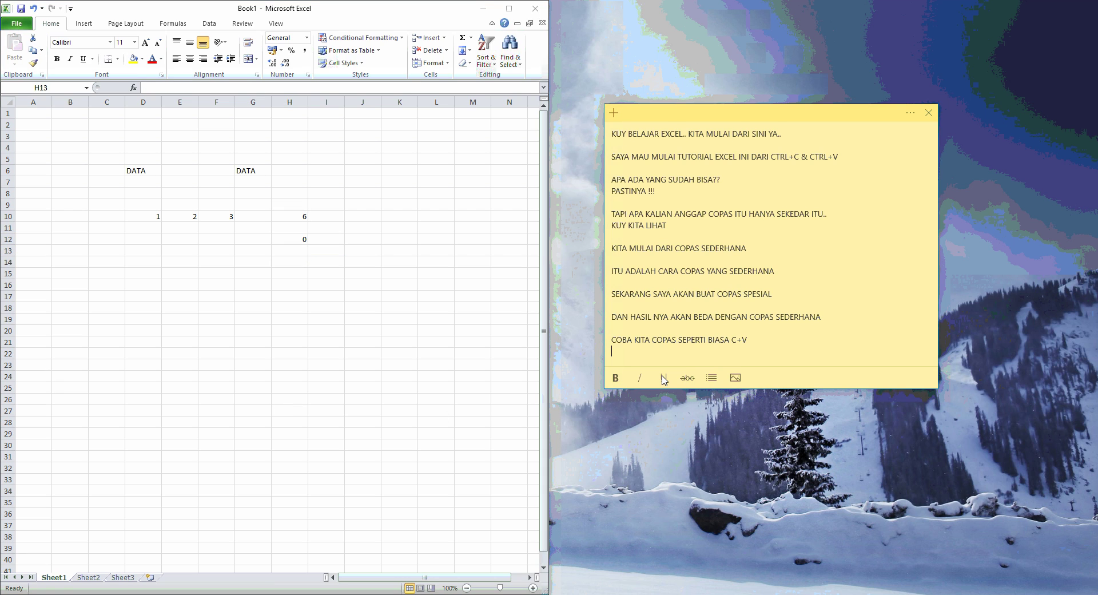
{"action": "key", "text": "Return"}
{"action": "type", "text": "HASIL "}
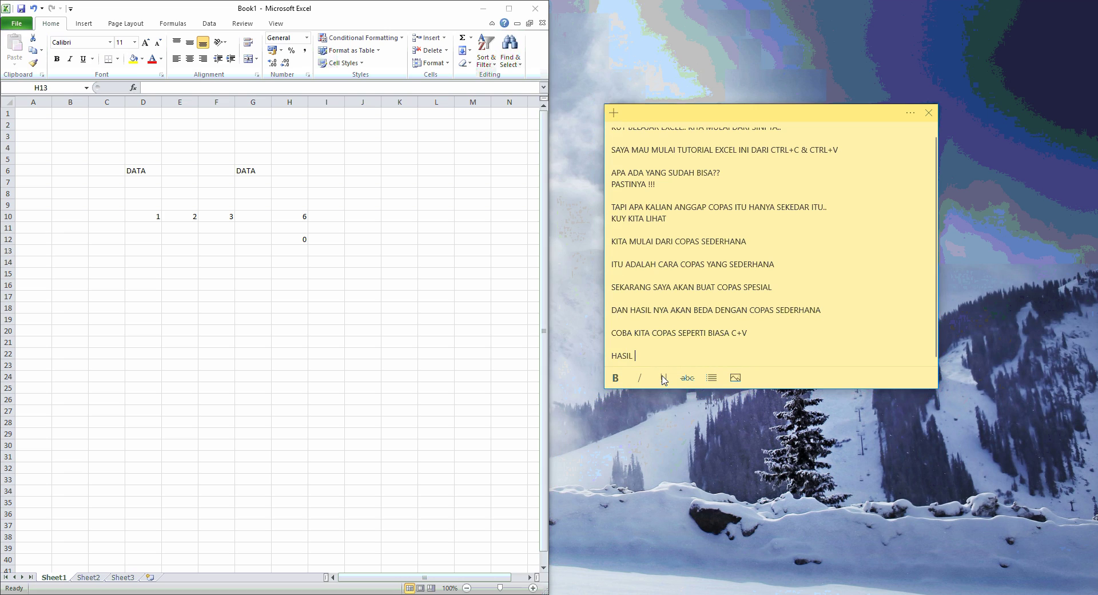
{"action": "type", "text": "NYA 0 BU"}
{"action": "type", "text": "KAN"}
{"action": "key", "text": "Return"}
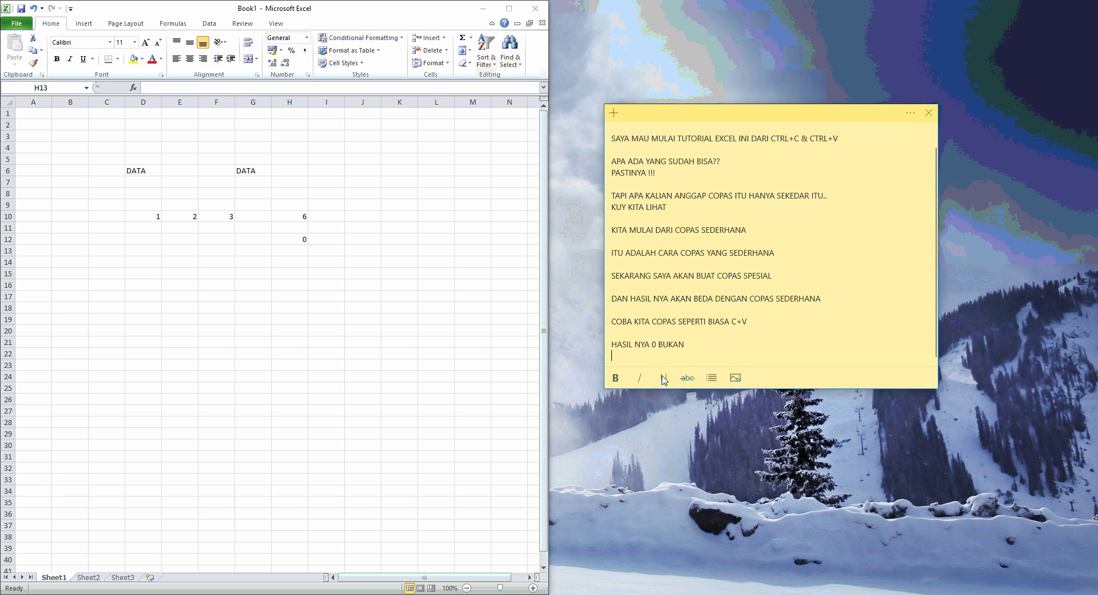
{"action": "key", "text": "Return"}
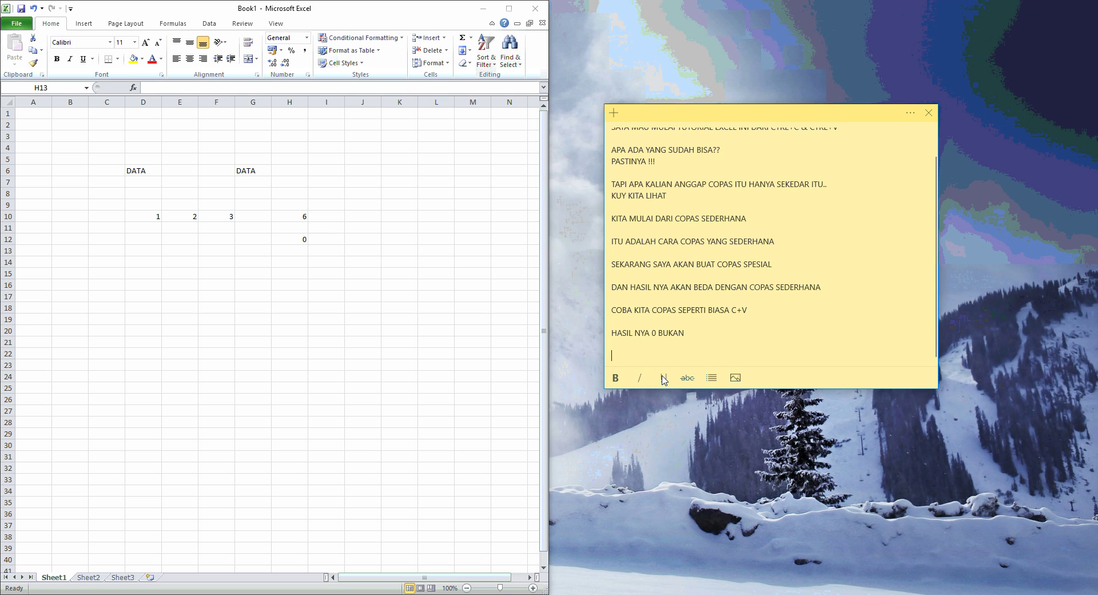
- Add 'COBA KITA PAKAI DENGAN COPAS BERDASARKAN TEXT' and 'CARA NYA BEGINI' to the note
{"action": "type", "text": "COBA KITA DE"}
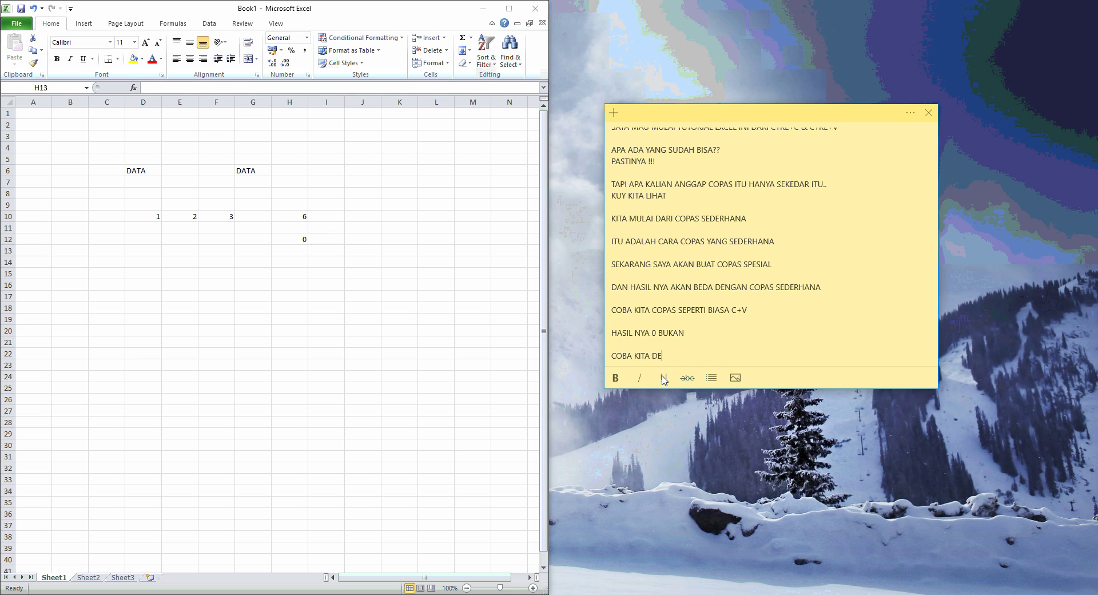
{"action": "key", "text": "BackSpace"}
{"action": "key", "text": "BackSpace"}
{"action": "type", "text": "P"}
{"action": "type", "text": "AKAI DENGAN CO"}
{"action": "type", "text": "PAS BERDA"}
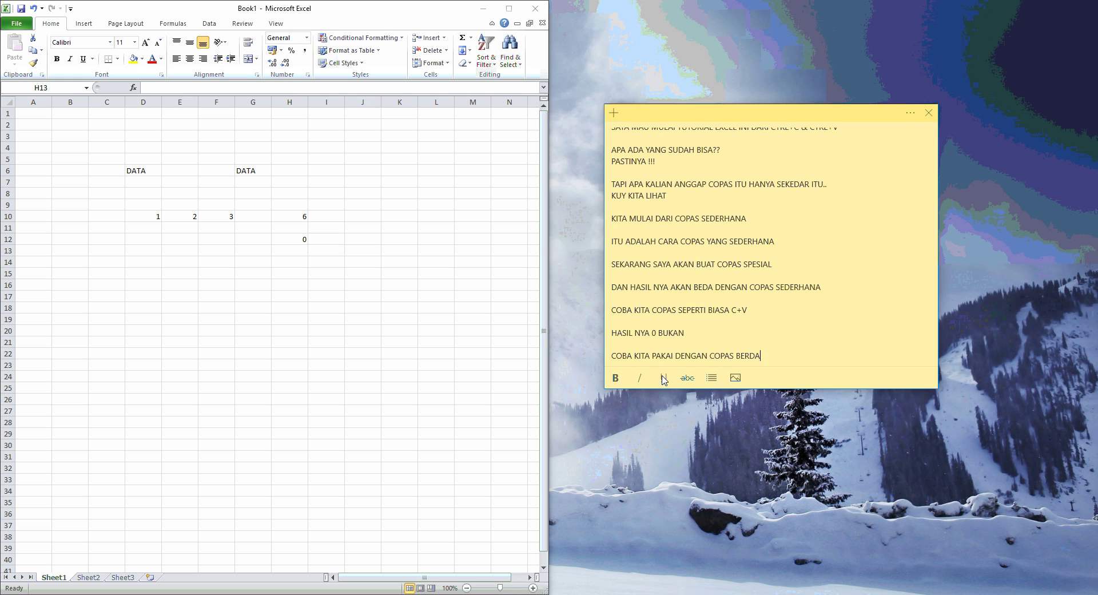
{"action": "type", "text": "SARKAN TEX"}
{"action": "type", "text": "T"}
{"action": "key", "text": "Return"}
{"action": "type", "text": "CARA"}
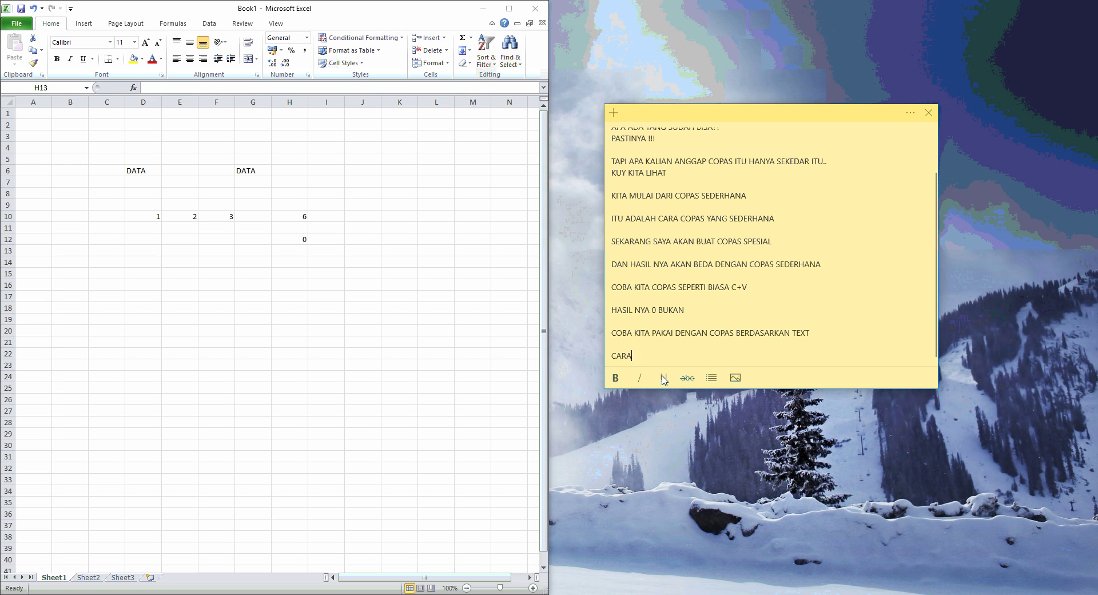
{"action": "type", "text": " NYA BEGINI"}
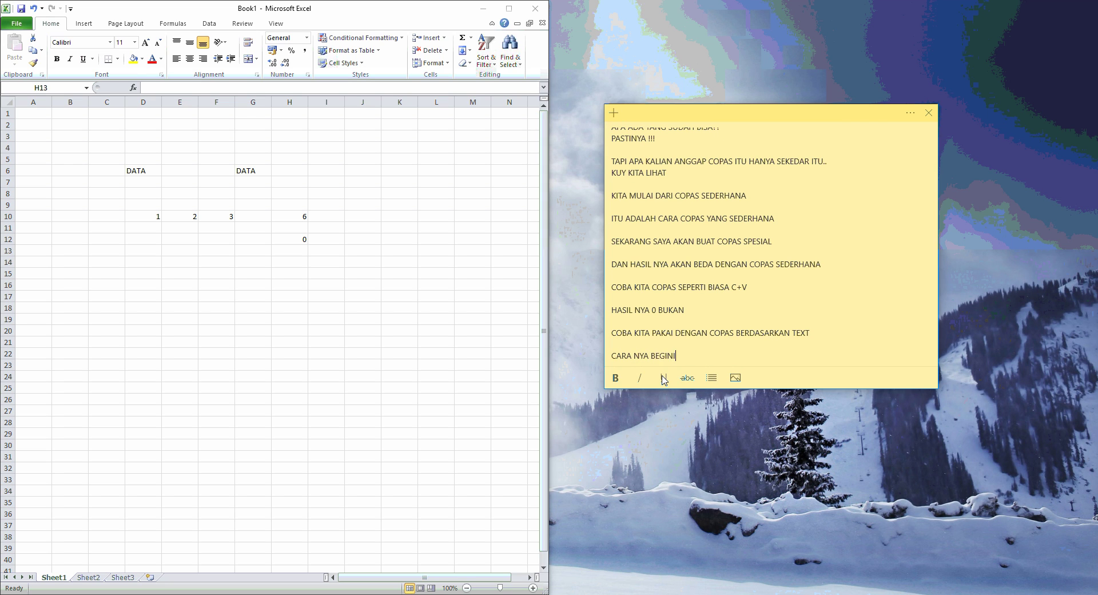
{"action": "key", "text": "Return"}
- Copy H10 and paste only its value, 6, into H14
{"action": "left_click", "coordinate": [289, 252]}
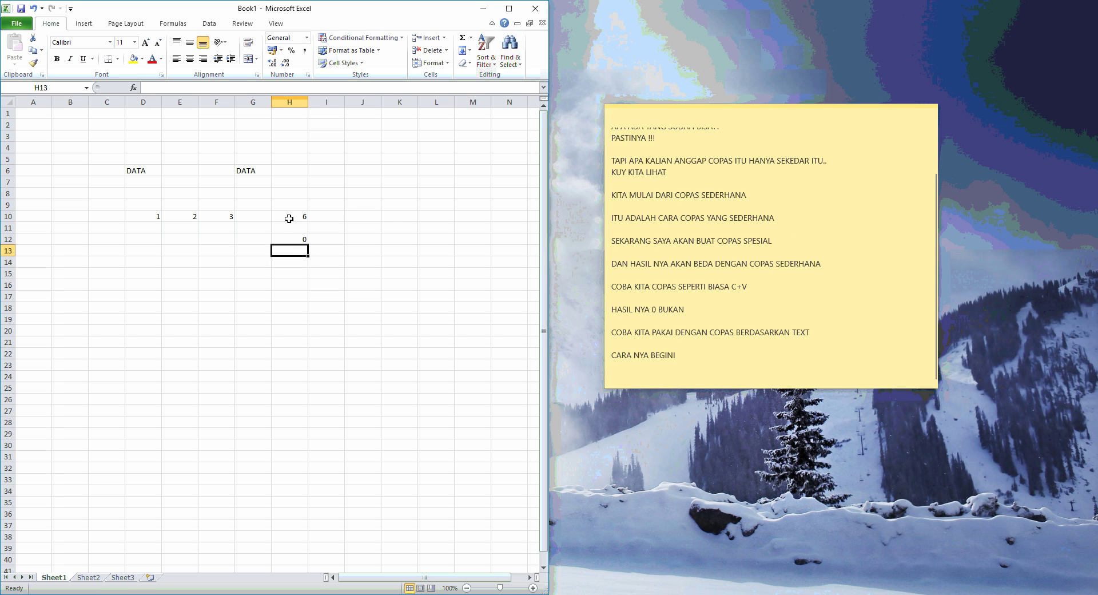
{"action": "left_click", "coordinate": [289, 218]}
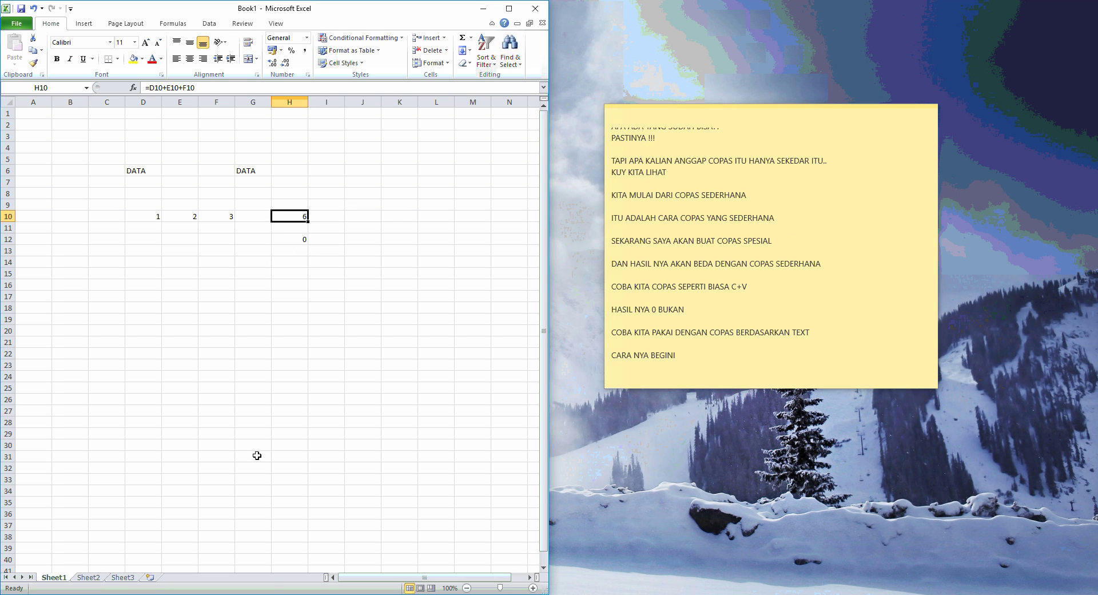
{"action": "key", "text": "ctrl+c"}
{"action": "key", "text": "Down"}
{"action": "key", "text": "Down"}
{"action": "key", "text": "Down"}
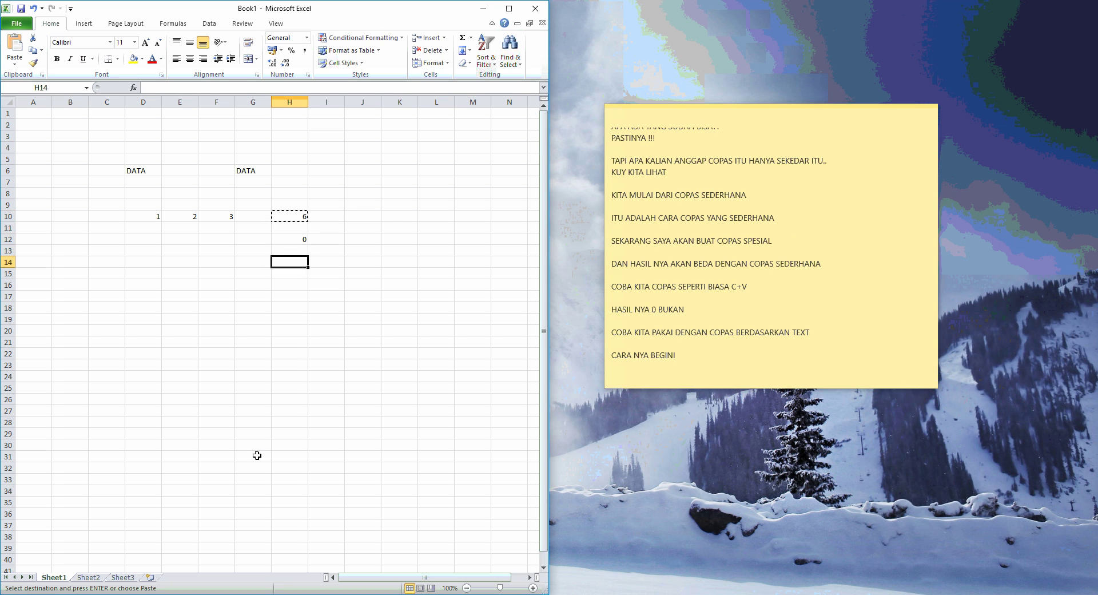
{"action": "key", "text": "Menu"}
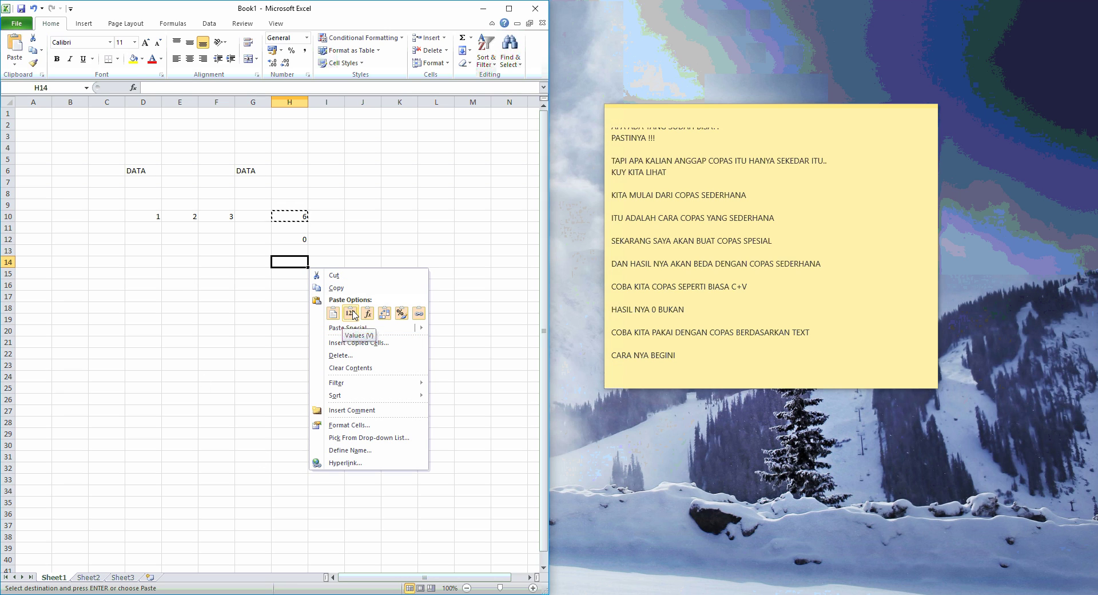
{"action": "left_click", "coordinate": [352, 314]}
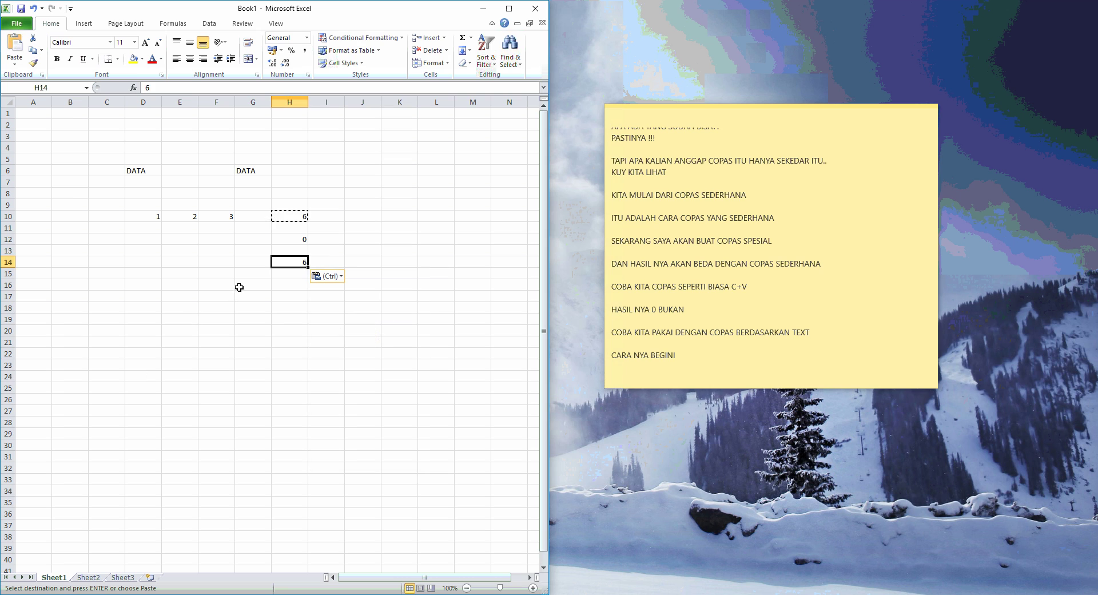
{"action": "left_click", "coordinate": [287, 352]}
{"action": "key", "text": "Escape"}
{"action": "left_click", "coordinate": [301, 259]}
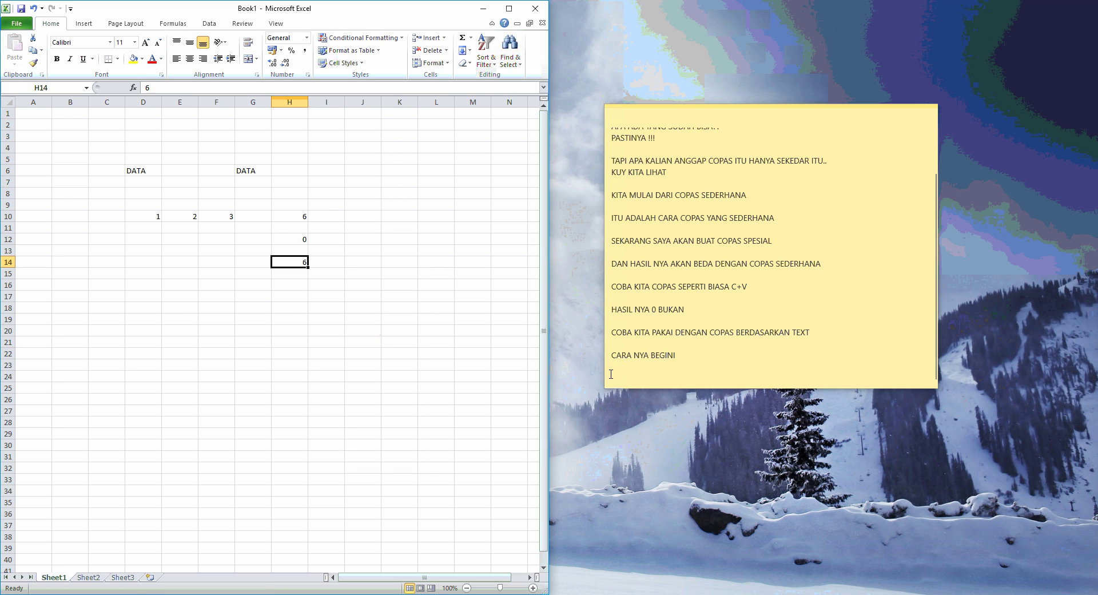
{"action": "left_click", "coordinate": [613, 375]}
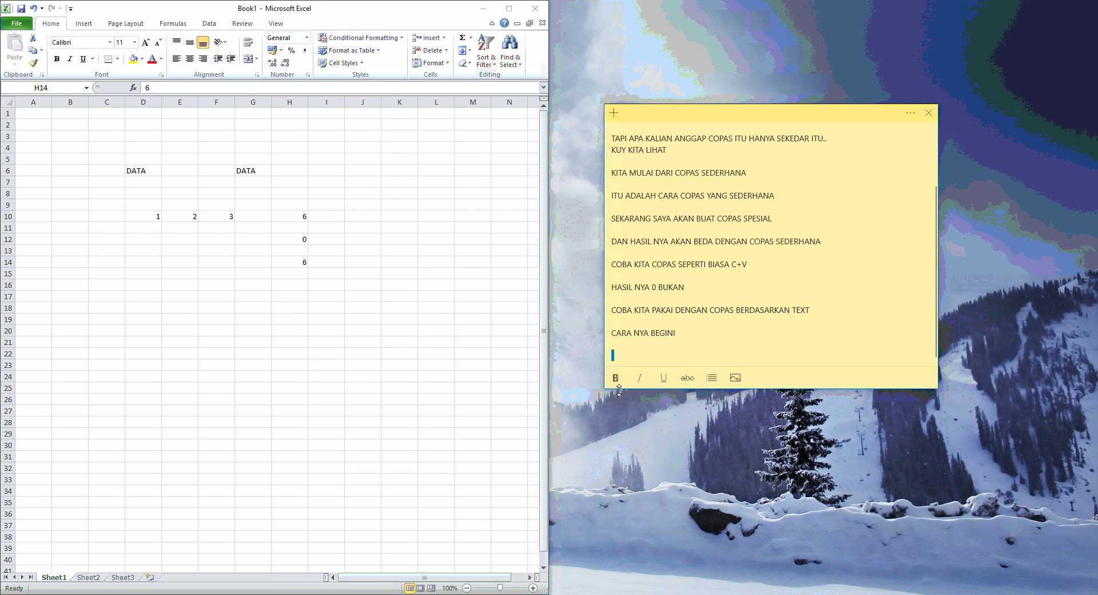
- Label I12 'COPAS BIASA' and I14 'COPAS SPESIAL BERDASARKAN TEXT\'
{"action": "left_click", "coordinate": [334, 238]}
{"action": "type", "text": "COP"}
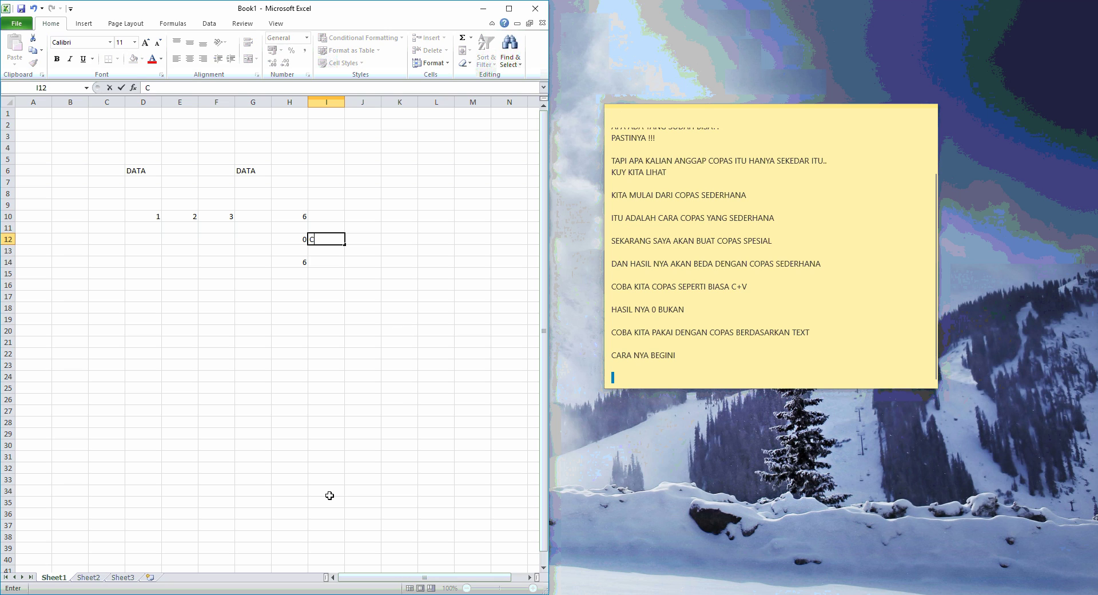
{"action": "type", "text": "AS BIA"}
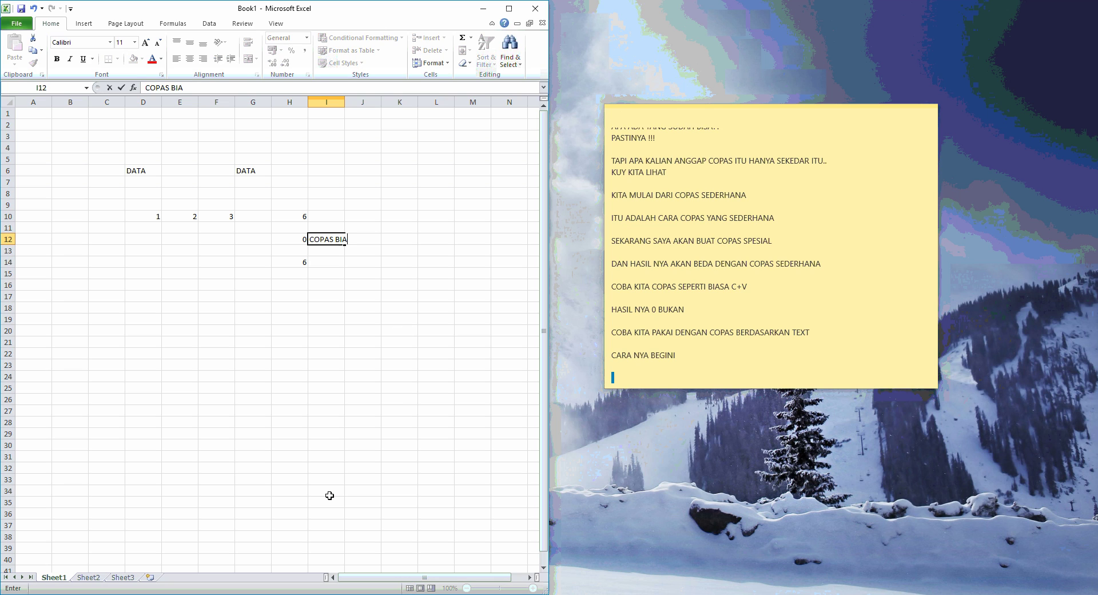
{"action": "type", "text": "SA"}
{"action": "key", "text": "Return"}
{"action": "key", "text": "Down"}
{"action": "type", "text": "CO"}
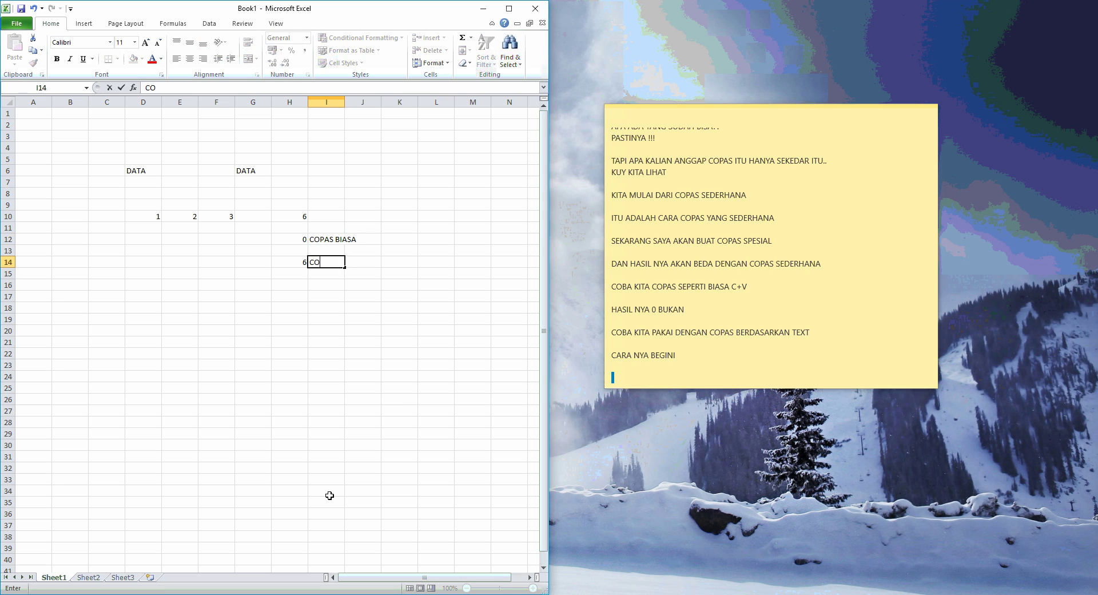
{"action": "type", "text": "PAS"}
{"action": "type", "text": " SPESIAL "}
{"action": "type", "text": "BERDA"}
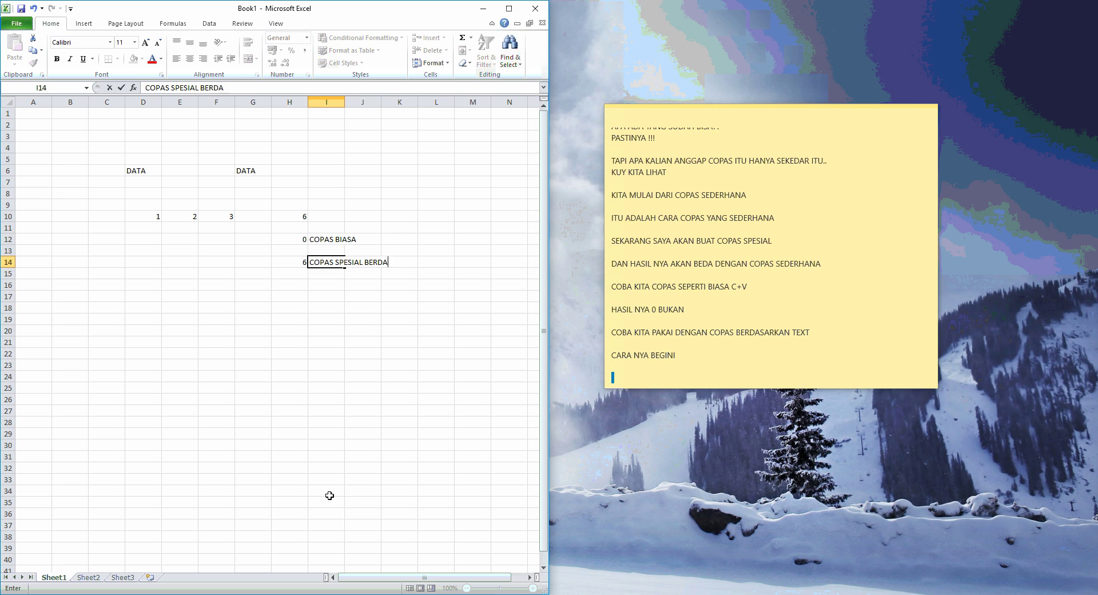
{"action": "type", "text": "SARKAN TEXT"}
{"action": "type", "text": "\\"}
{"action": "key", "text": "Return"}
- Add 'BEDA BUKAN HASIL NYA' and 'COBA KITA COPAS BERDASARKAN FORMAT' to the note, then select H10
{"action": "left_click", "coordinate": [665, 377]}
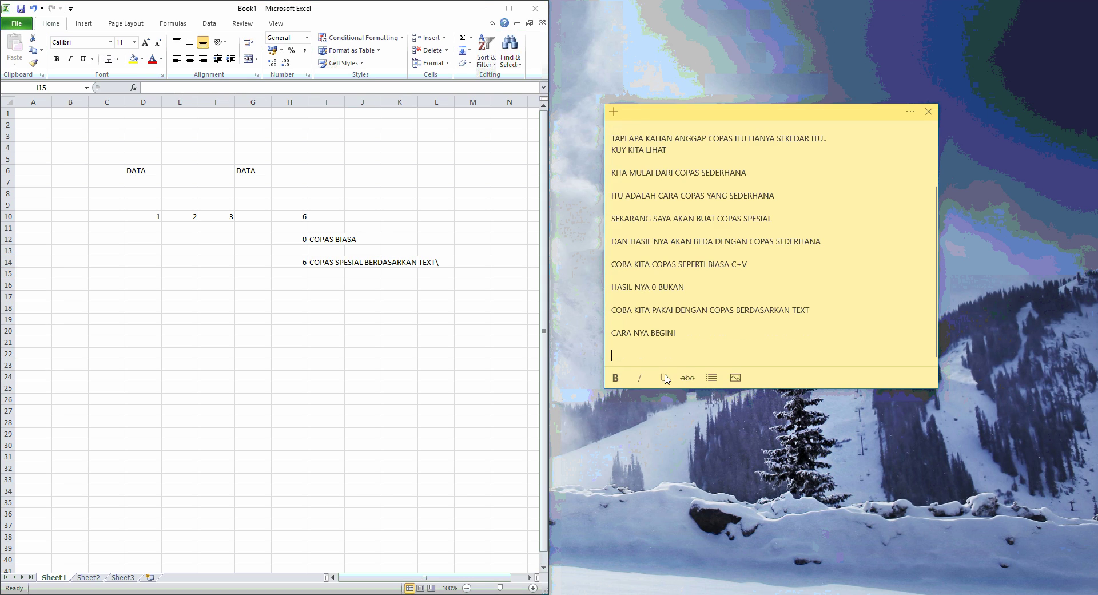
{"action": "type", "text": "BEDA"}
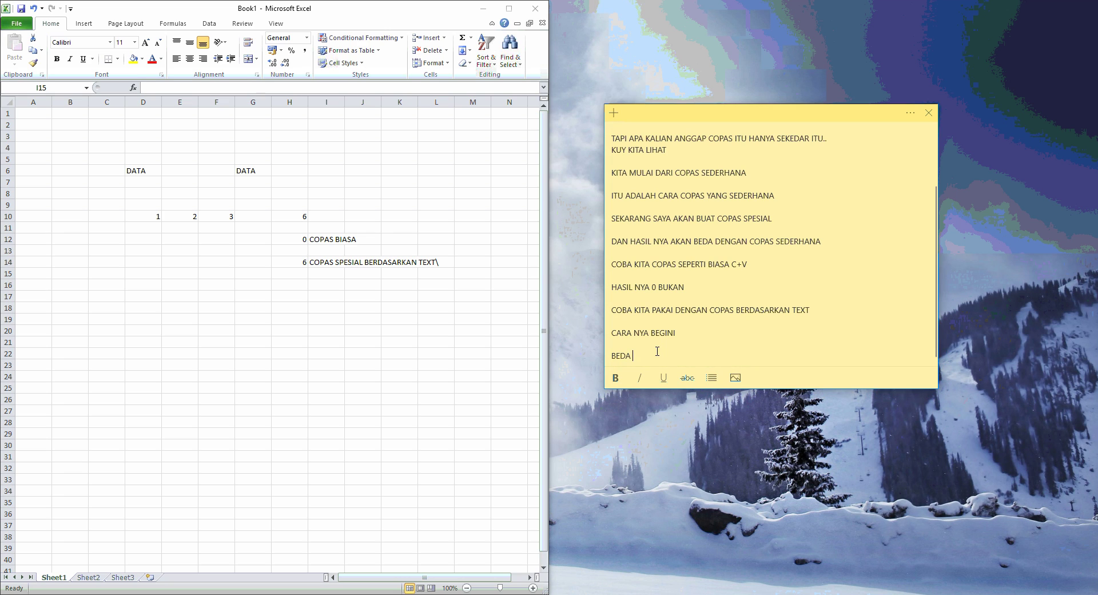
{"action": "type", "text": " BUKAN HAS"}
{"action": "type", "text": "IL NYA.."}
{"action": "key", "text": "Return"}
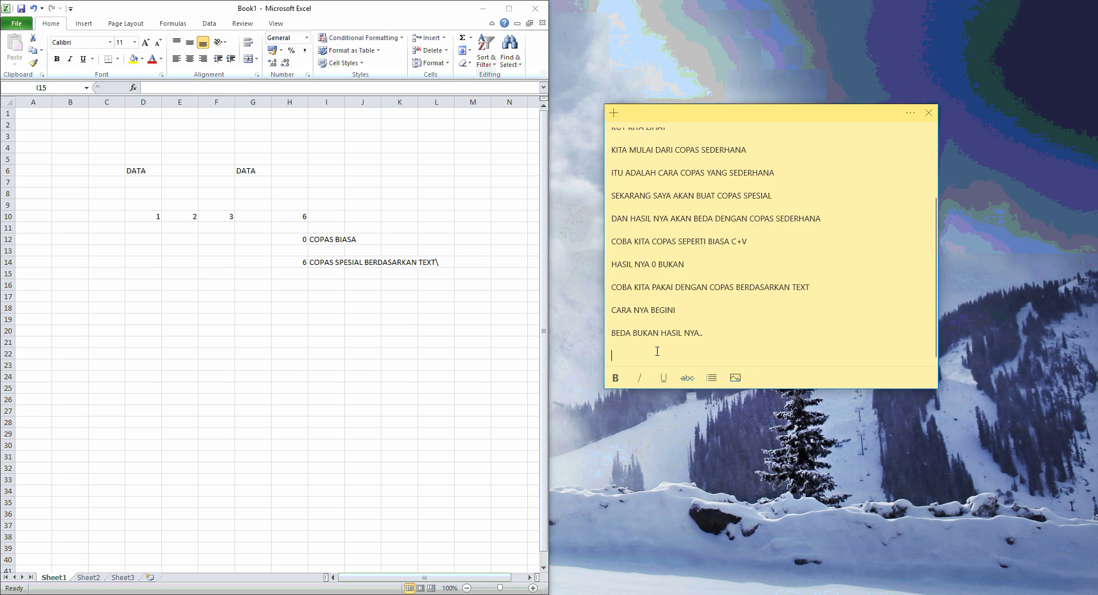
{"action": "type", "text": "COBA"}
{"action": "type", "text": " KITACOPAS "}
{"action": "type", "text": "BERDASARKAN"}
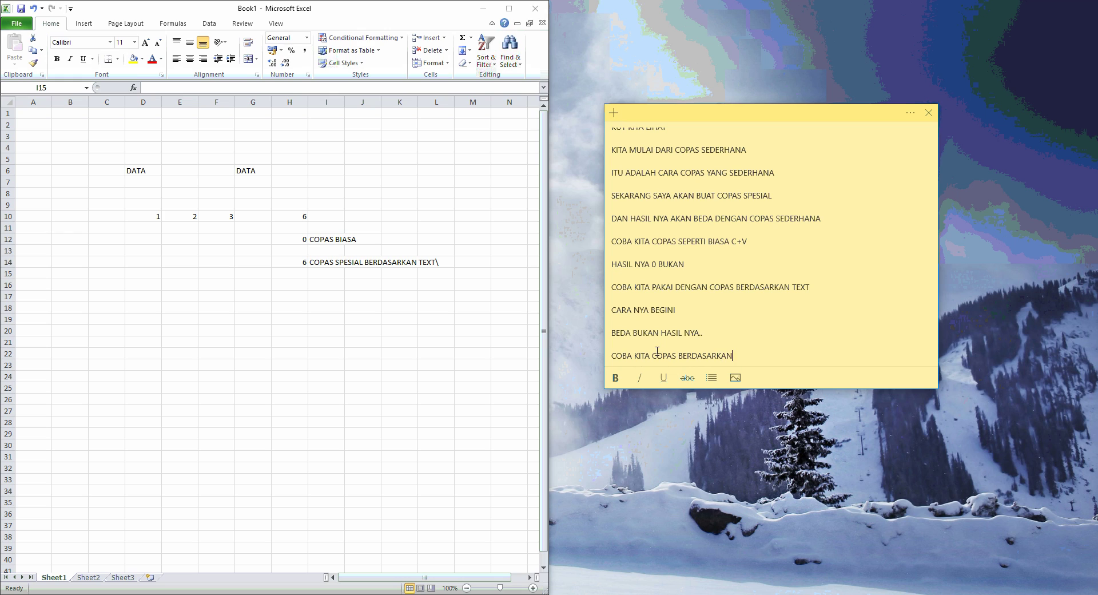
{"action": "type", "text": "B"}
{"action": "type", "text": "FORMAT"}
{"action": "key", "text": "Return"}
{"action": "scroll", "coordinate": [657, 350], "scroll_direction": "up", "scroll_amount": 1}
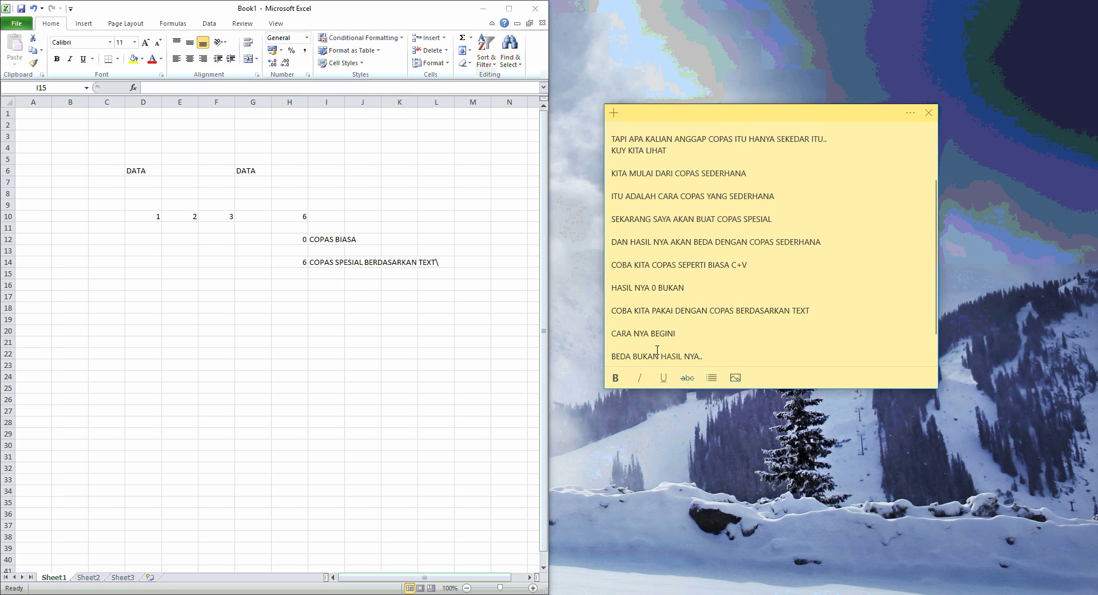
{"action": "scroll", "coordinate": [706, 300], "scroll_direction": "down", "scroll_amount": 1}
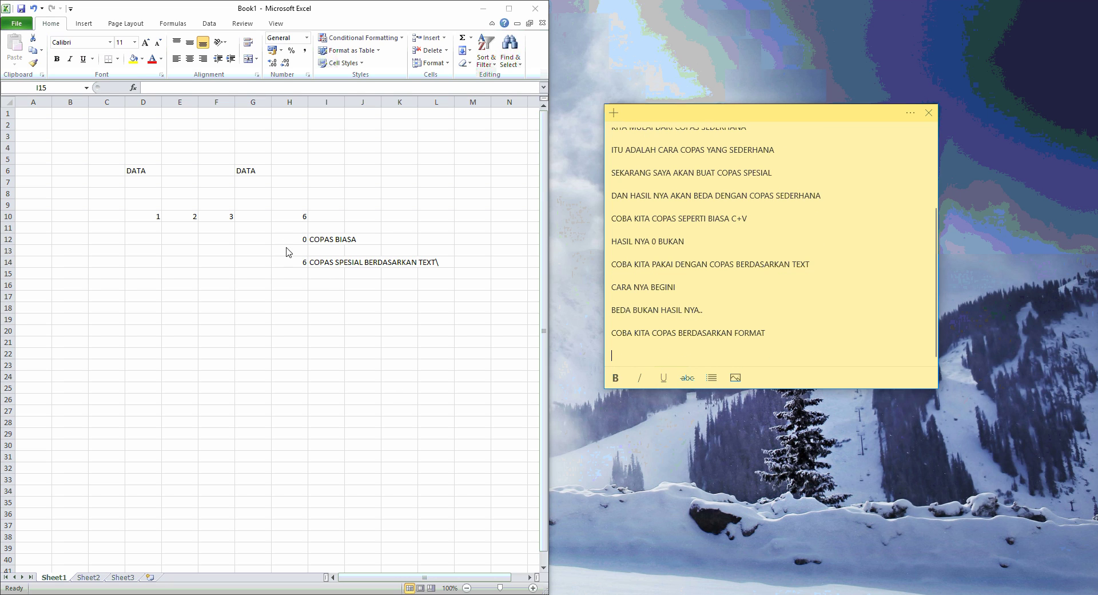
{"action": "left_click", "coordinate": [293, 216]}
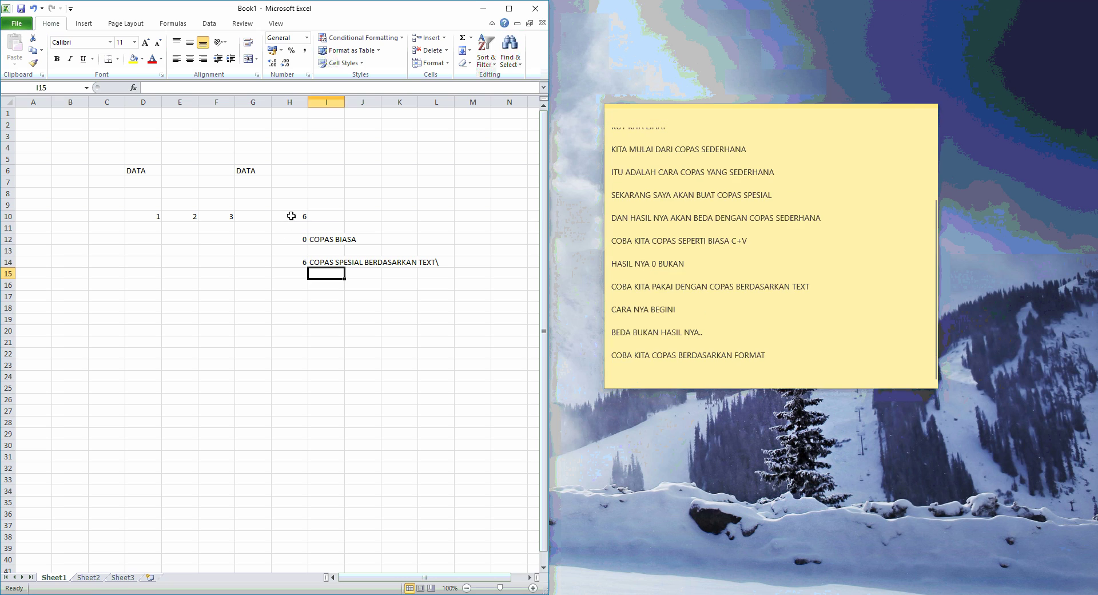
- Make the H10 result bold and give it a yellow fill
{"action": "left_click", "coordinate": [57, 59]}
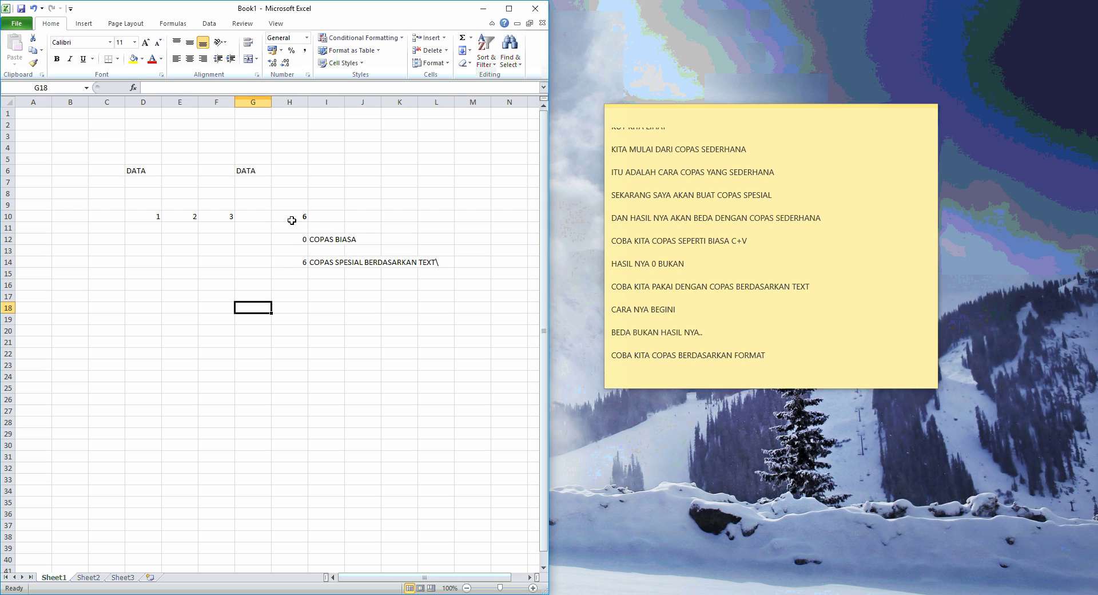
{"action": "left_click", "coordinate": [133, 58]}
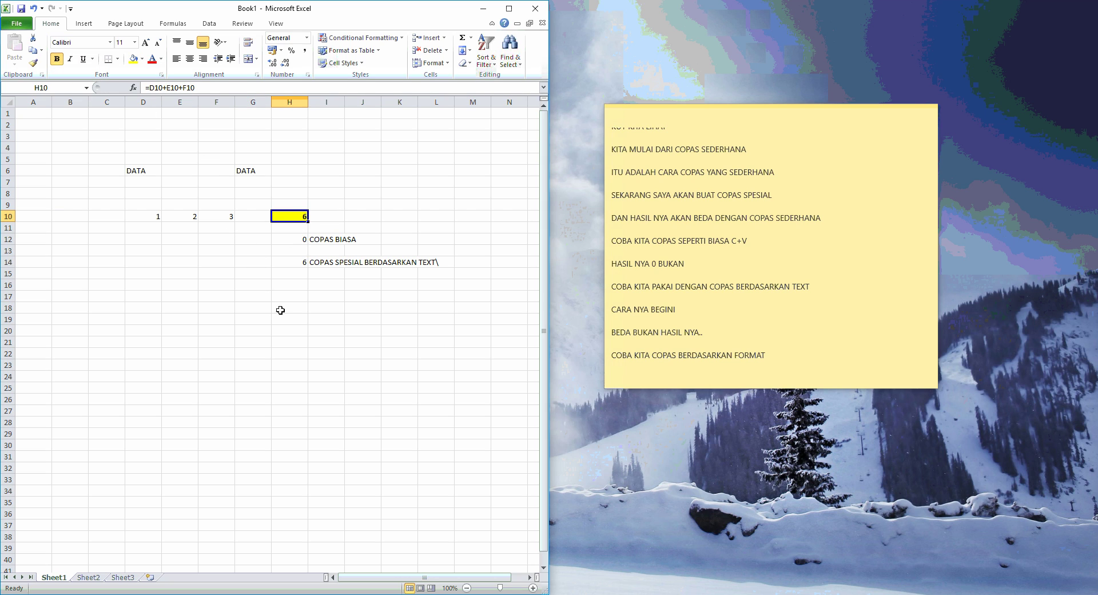
{"action": "left_click", "coordinate": [286, 308]}
- Copy H10, paste it normally into H16, and label I16 'COPAS BIASA'
{"action": "left_click", "coordinate": [287, 211]}
{"action": "key", "text": "ctrl+c"}
{"action": "key", "text": "Down"}
{"action": "key", "text": "Down"}
{"action": "key", "text": "Down"}
{"action": "key", "text": "Down"}
{"action": "key", "text": "Down"}
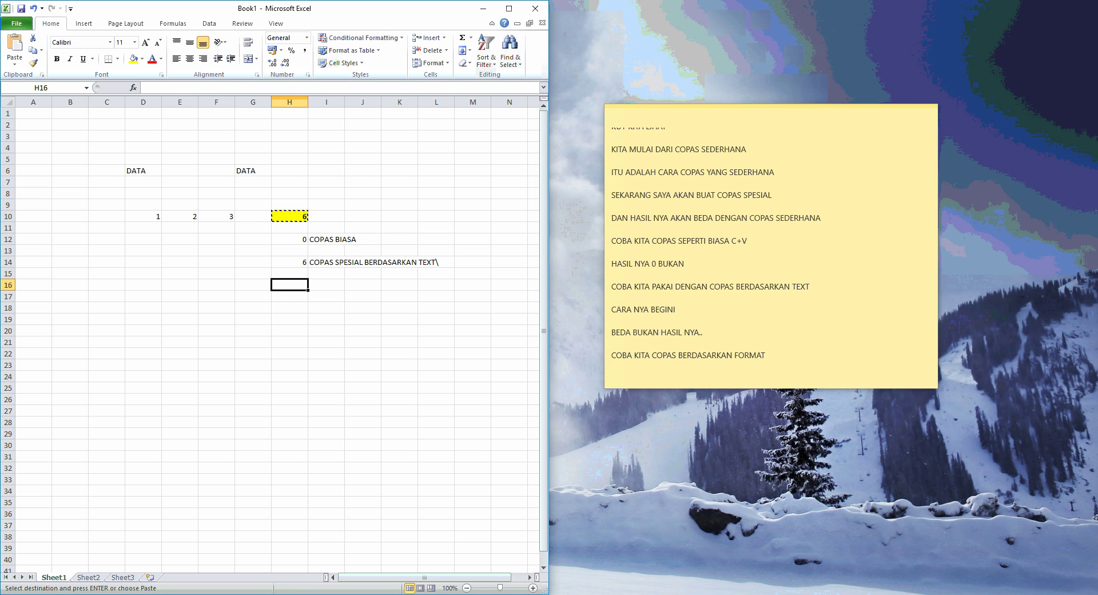
{"action": "key", "text": "Return"}
{"action": "key", "text": "Right"}
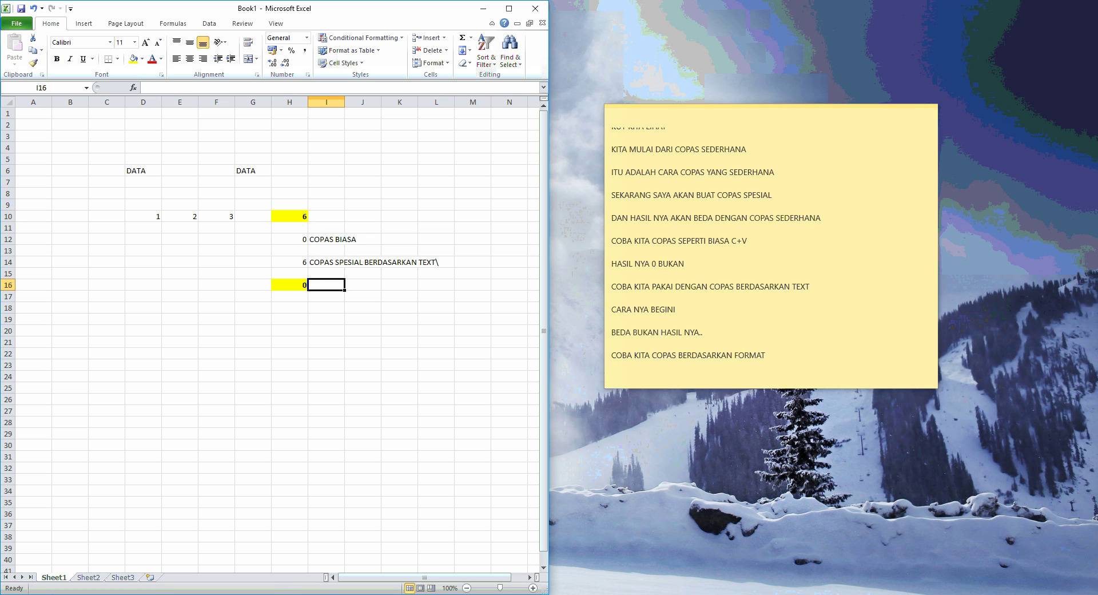
{"action": "type", "text": "COPAS BIA"}
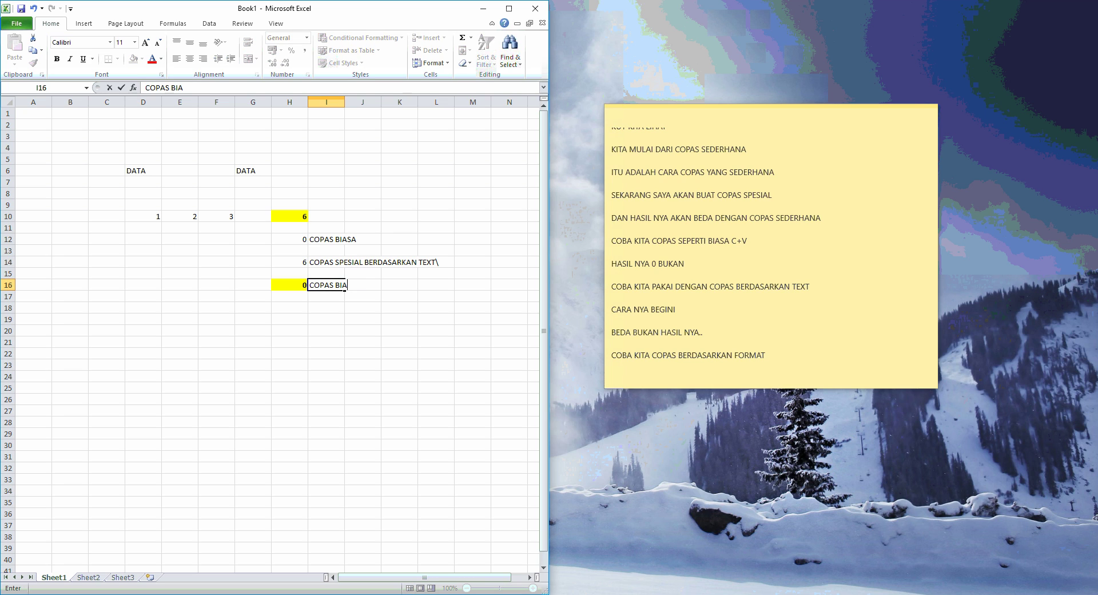
{"action": "type", "text": "SA"}
- In the sticky note, explain that a normal paste keeps the format, then suggest a format-based special paste
{"action": "left_click", "coordinate": [638, 382]}
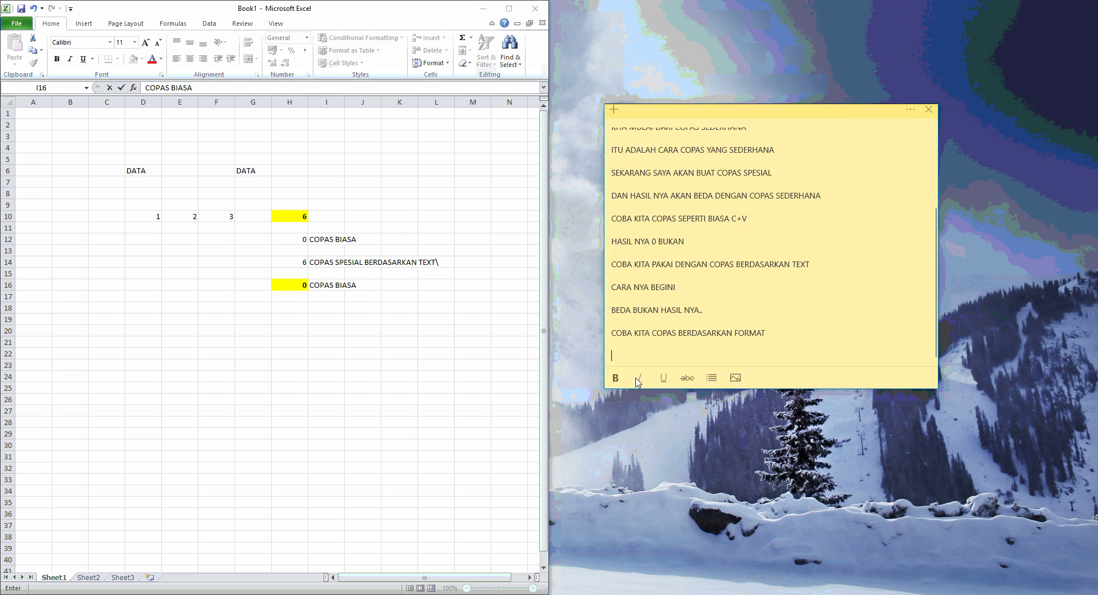
{"action": "type", "text": "COA"}
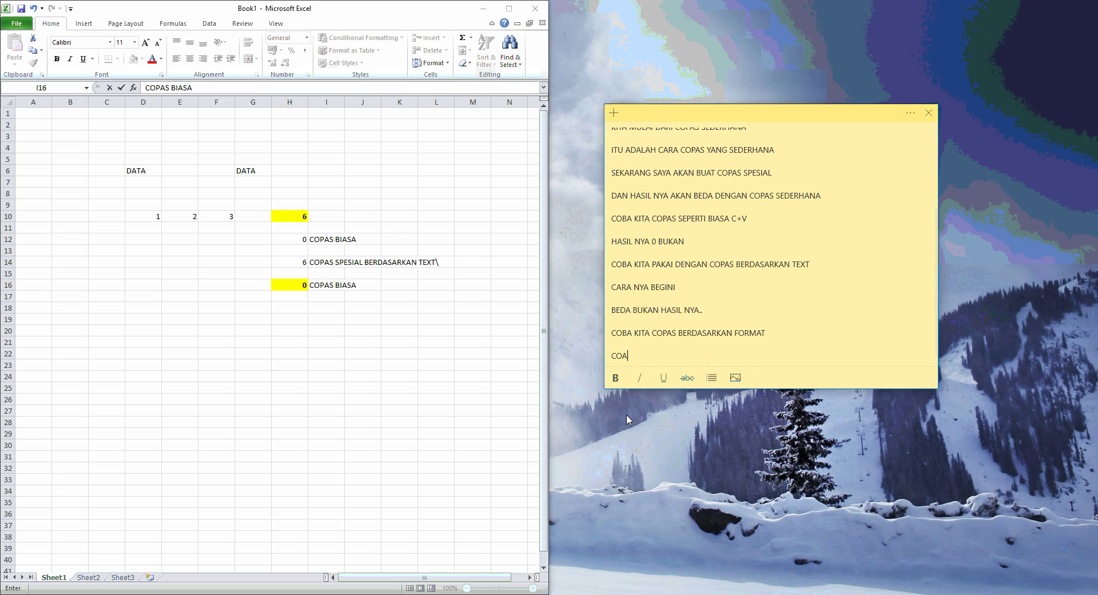
{"action": "key", "text": "BackSpace"}
{"action": "key", "text": "BackSpace"}
{"action": "key", "text": "BackSpace"}
{"action": "type", "text": "KALO "}
{"action": "type", "text": "COPAS BIAS"}
{"action": "type", "text": "A FORMAT "}
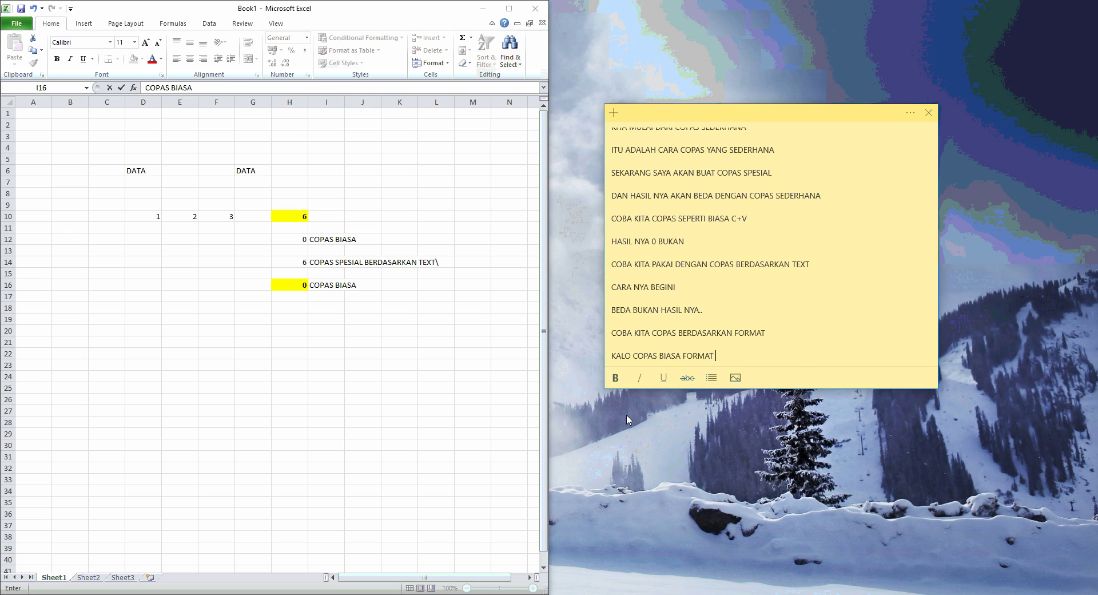
{"action": "type", "text": "AKAN SAM"}
{"action": "type", "text": "A DENGAN"}
{"action": "type", "text": "D"}
{"action": "type", "text": "ATA YANG K"}
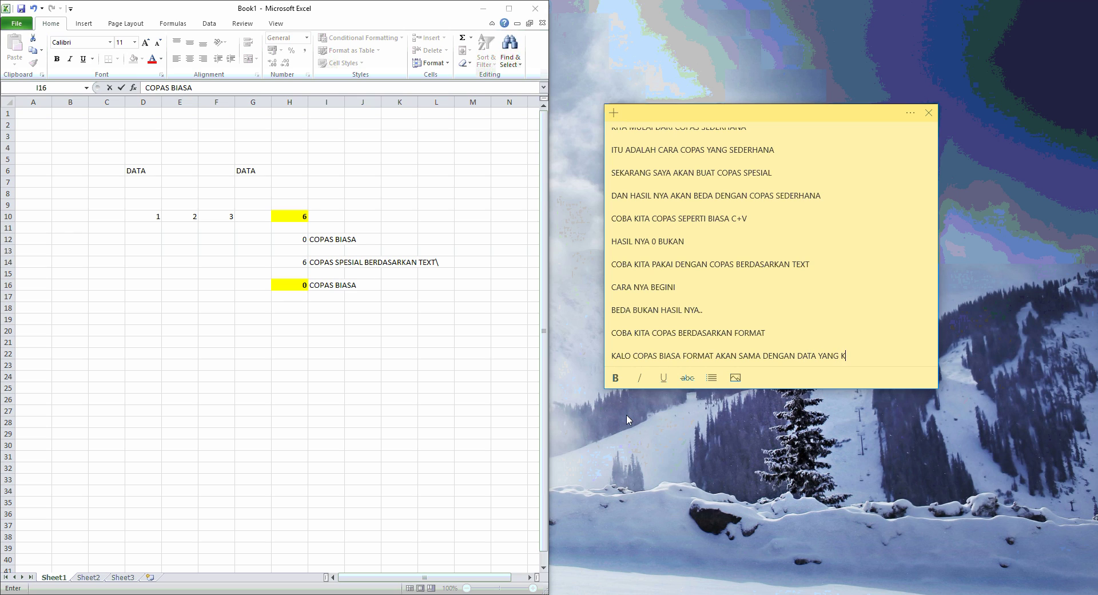
{"action": "type", "text": "ITA COPY.. "}
{"action": "type", "text": "COBA"}
{"action": "key", "text": "BackSpace"}
{"action": "key", "text": "BackSpace"}
{"action": "key", "text": "BackSpace"}
{"action": "key", "text": "BackSpace"}
{"action": "key", "text": "Return"}
{"action": "type", "text": "COBA "}
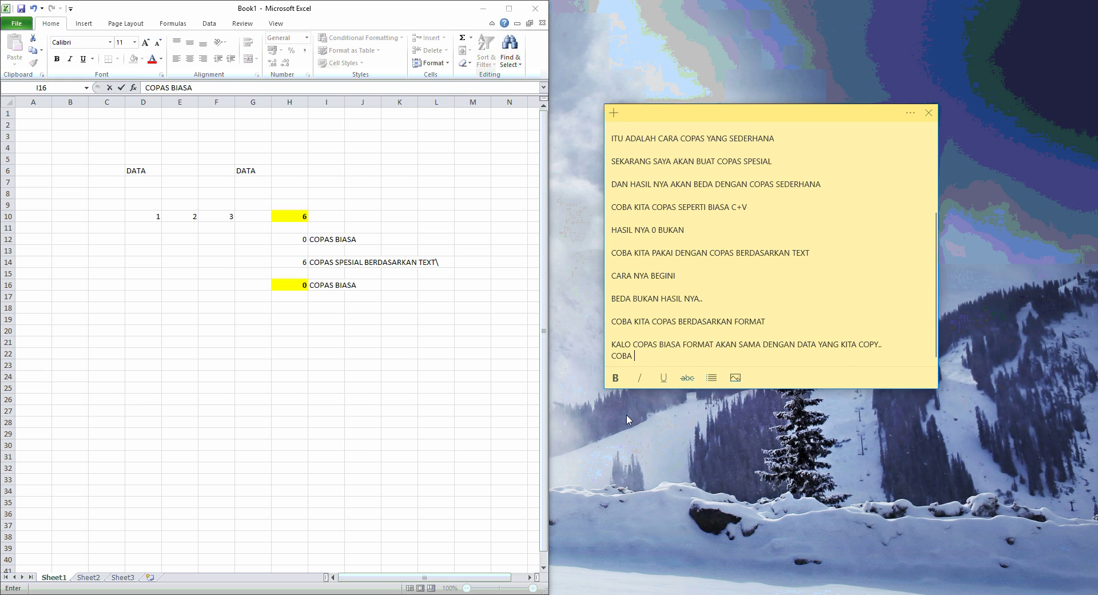
{"action": "type", "text": "KALO KITA P"}
{"action": "type", "text": "AKAI COPAS S"}
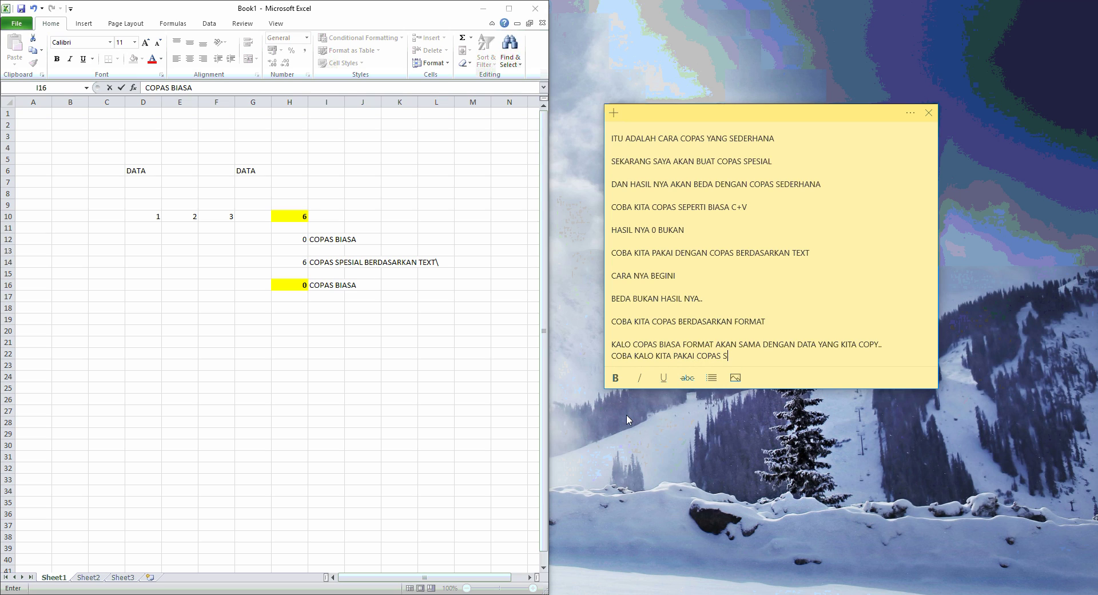
{"action": "type", "text": "PEXI"}
{"action": "key", "text": "BackSpace"}
{"action": "key", "text": "BackSpace"}
{"action": "type", "text": "SI"}
{"action": "type", "text": "AL "}
{"action": "type", "text": "BER"}
{"action": "type", "text": "DASARKAN FOR"}
{"action": "type", "text": "MAT"}
{"action": "key", "text": "Return"}
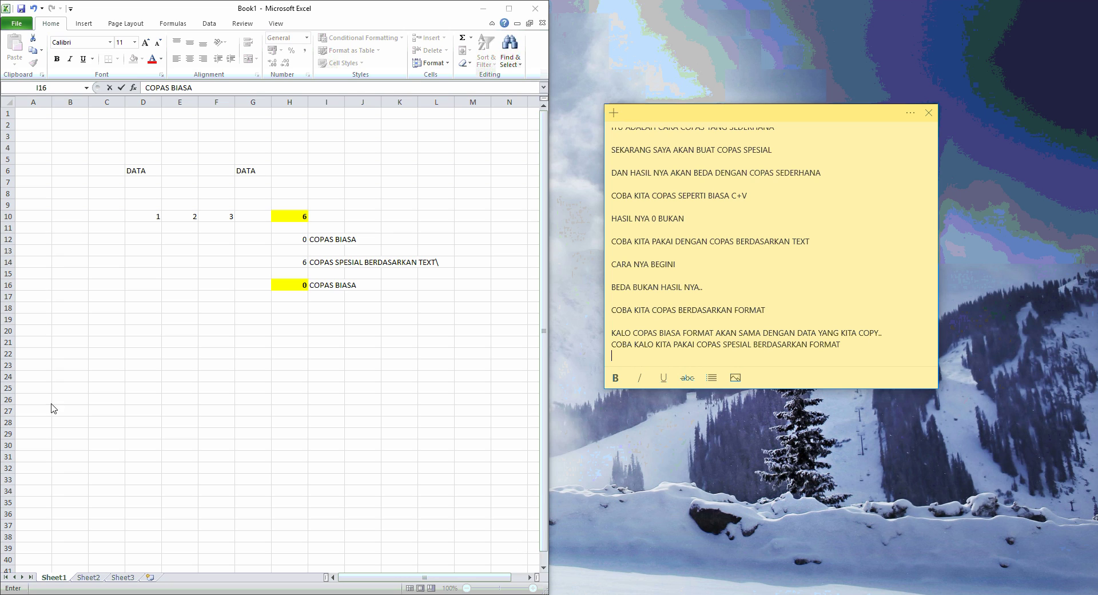
- Copy H10 and paste only its formatting into H18 with Paste Special, then clear copy mode
{"action": "left_click", "coordinate": [293, 300]}
{"action": "left_click", "coordinate": [293, 301]}
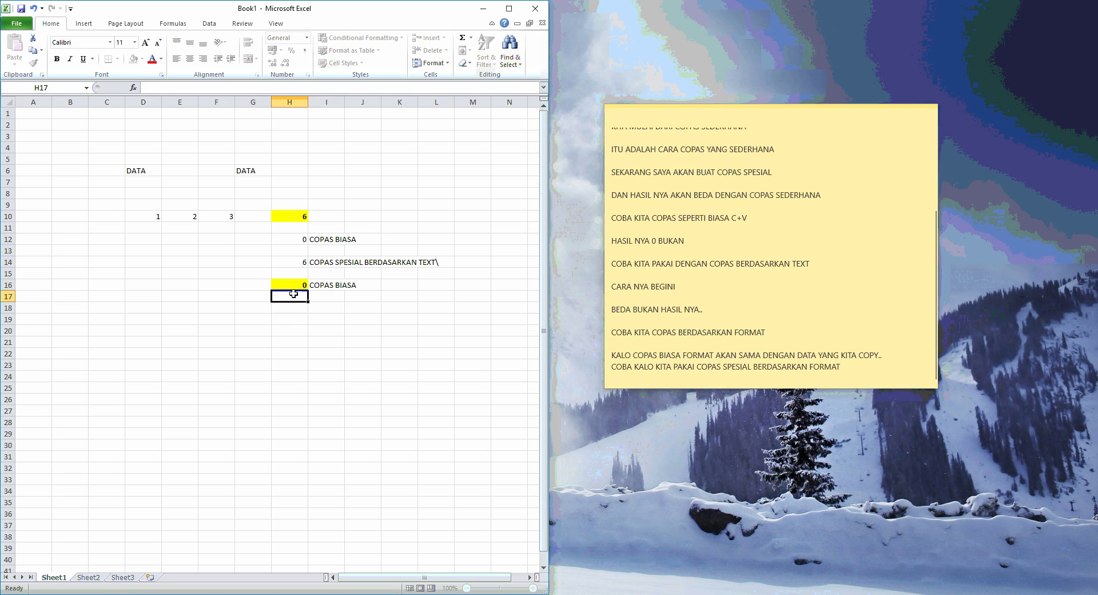
{"action": "left_click", "coordinate": [305, 210]}
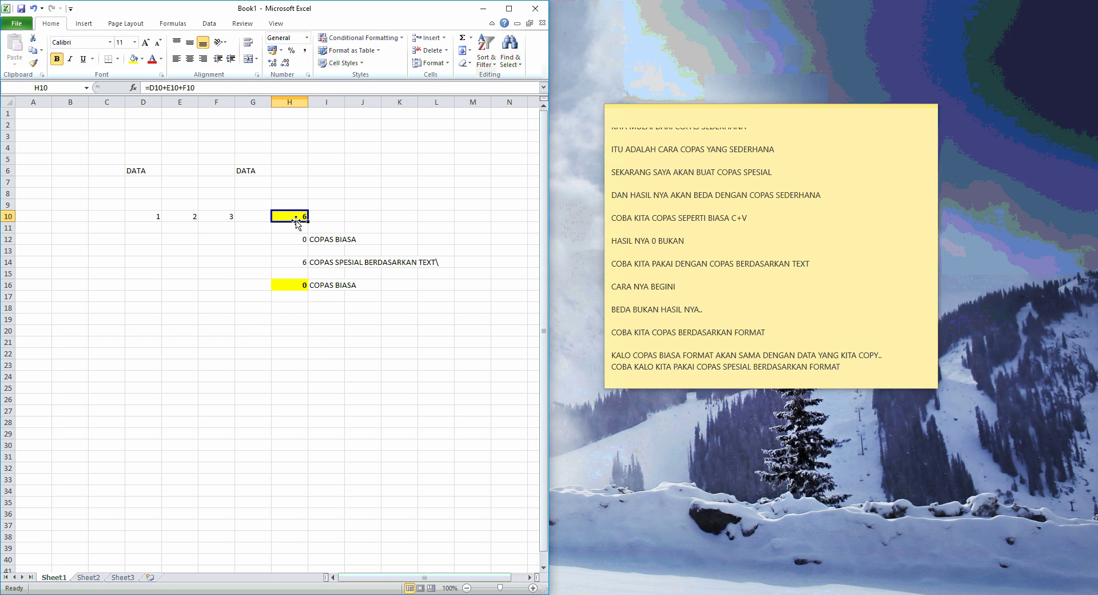
{"action": "key", "text": "ctrl+c"}
{"action": "right_click", "coordinate": [294, 309]}
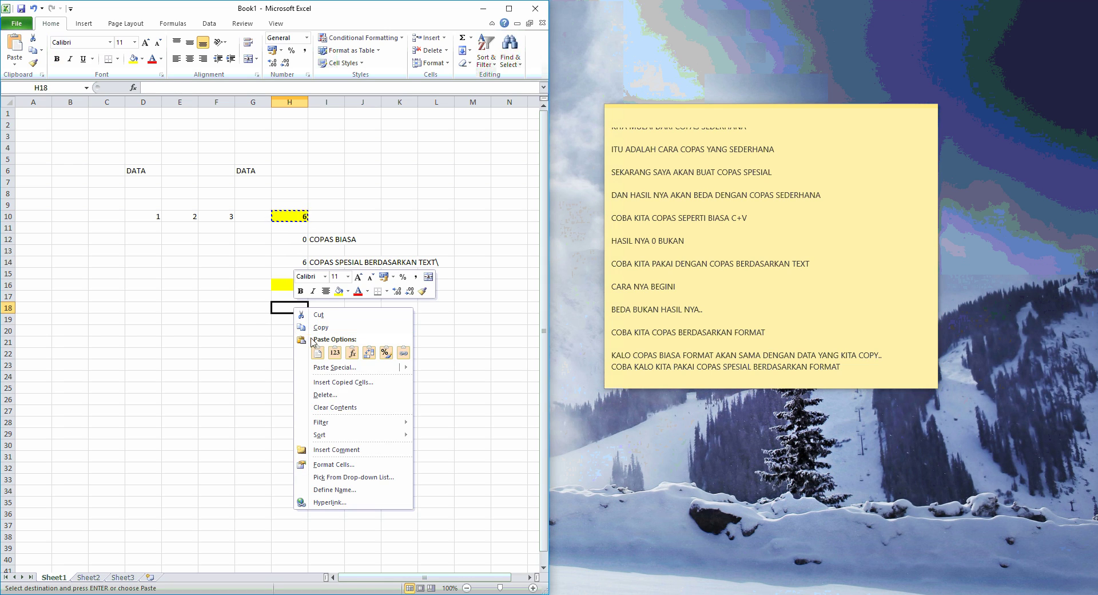
{"action": "left_click", "coordinate": [352, 354]}
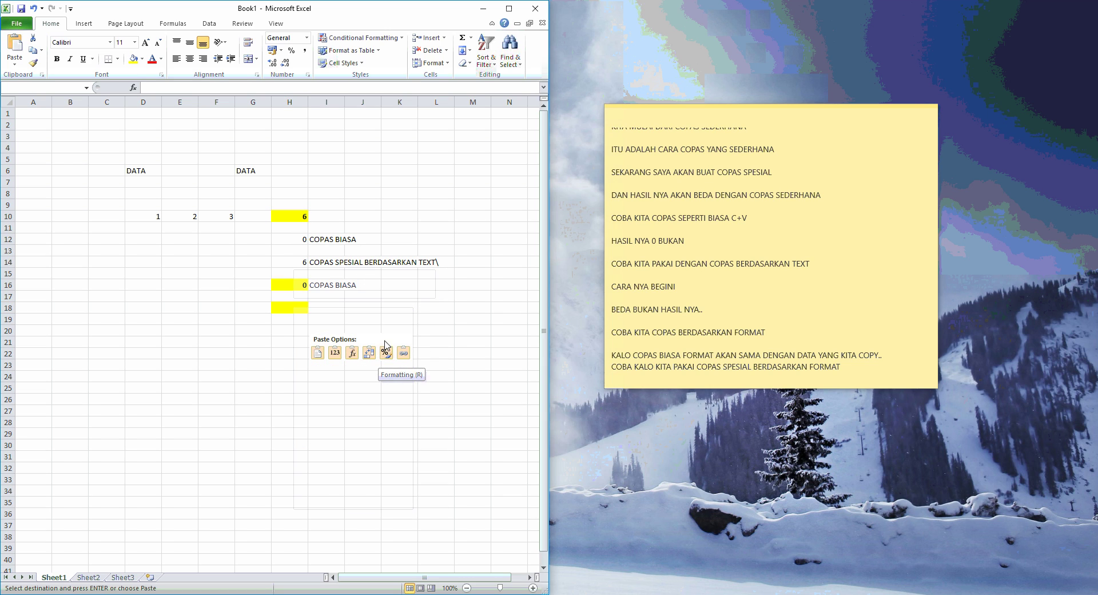
{"action": "left_click", "coordinate": [385, 355]}
{"action": "left_click", "coordinate": [285, 364]}
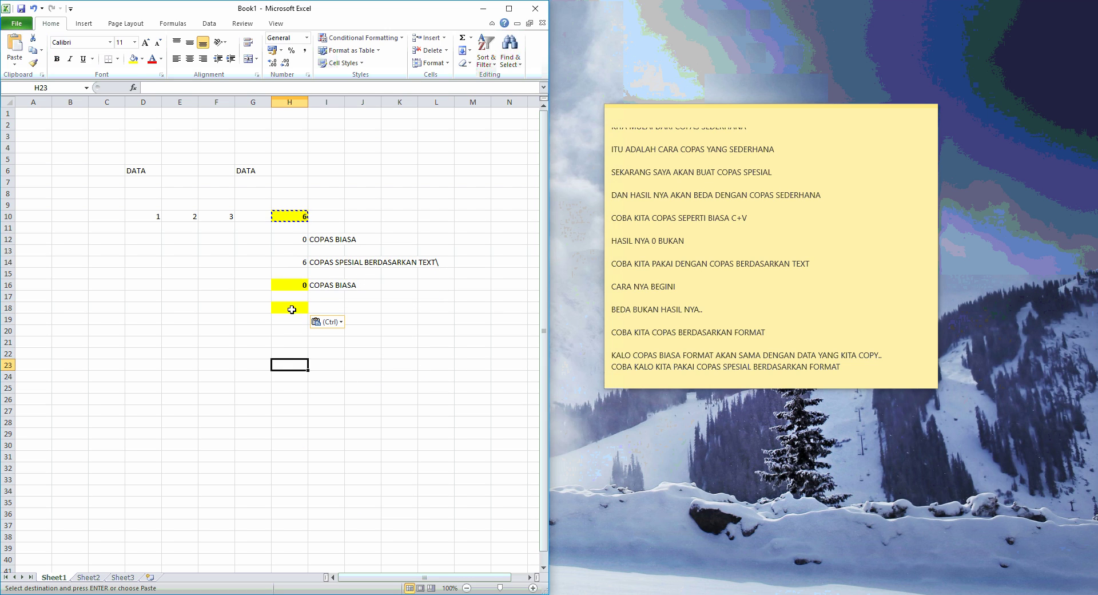
{"action": "left_click", "coordinate": [292, 309]}
{"action": "key", "text": "Escape"}
- Label I18 'COPAS BERDASARKAN FORMAT'
{"action": "left_click", "coordinate": [337, 311]}
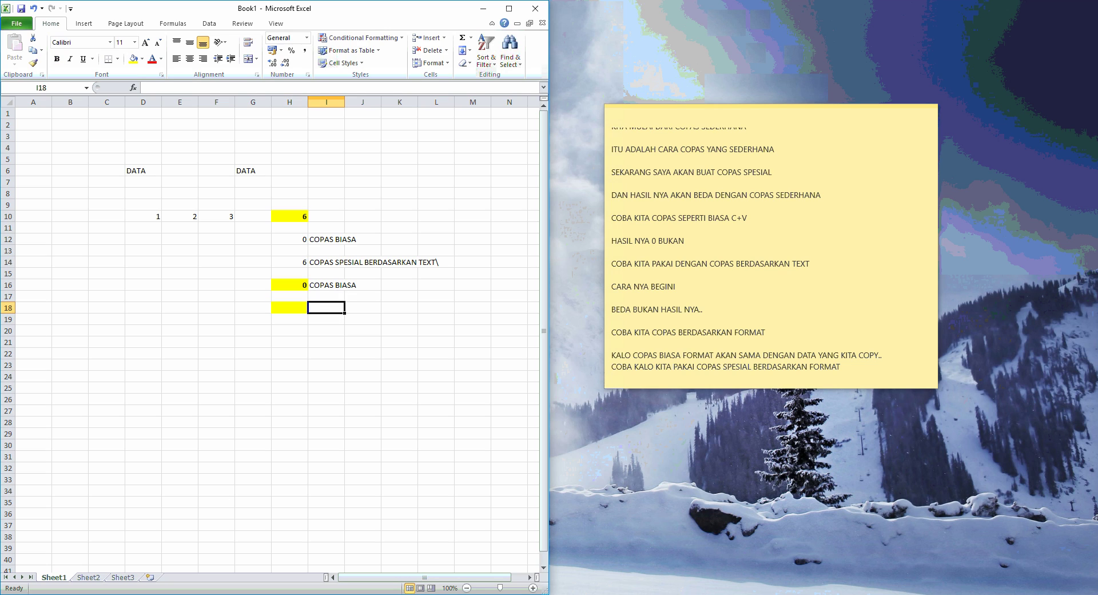
{"action": "type", "text": "COPAS BER"}
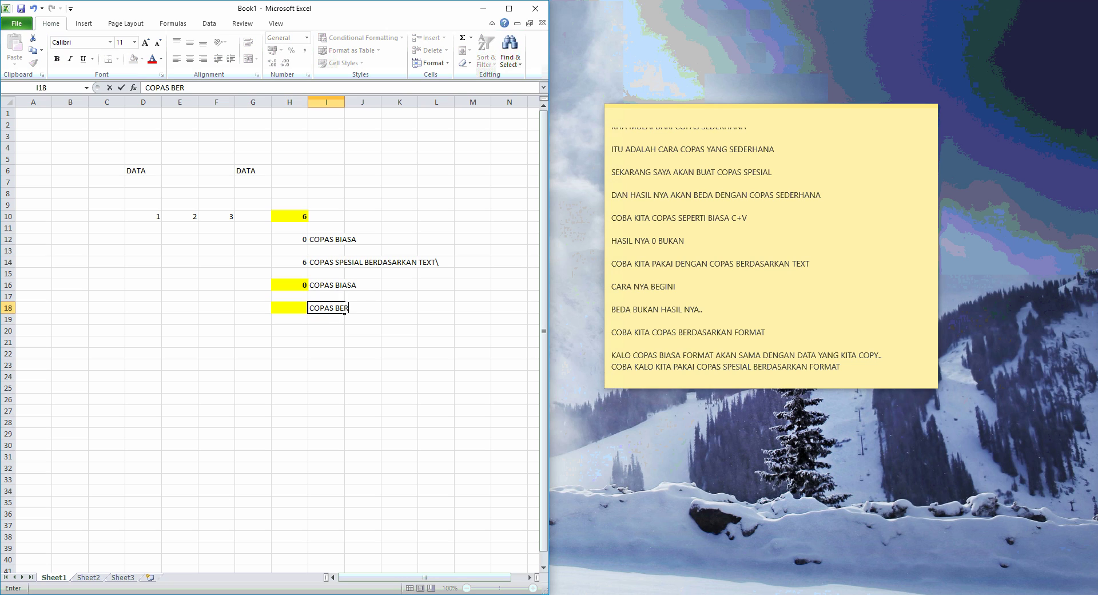
{"action": "type", "text": "DASARKAN F"}
{"action": "type", "text": "ORMAT"}
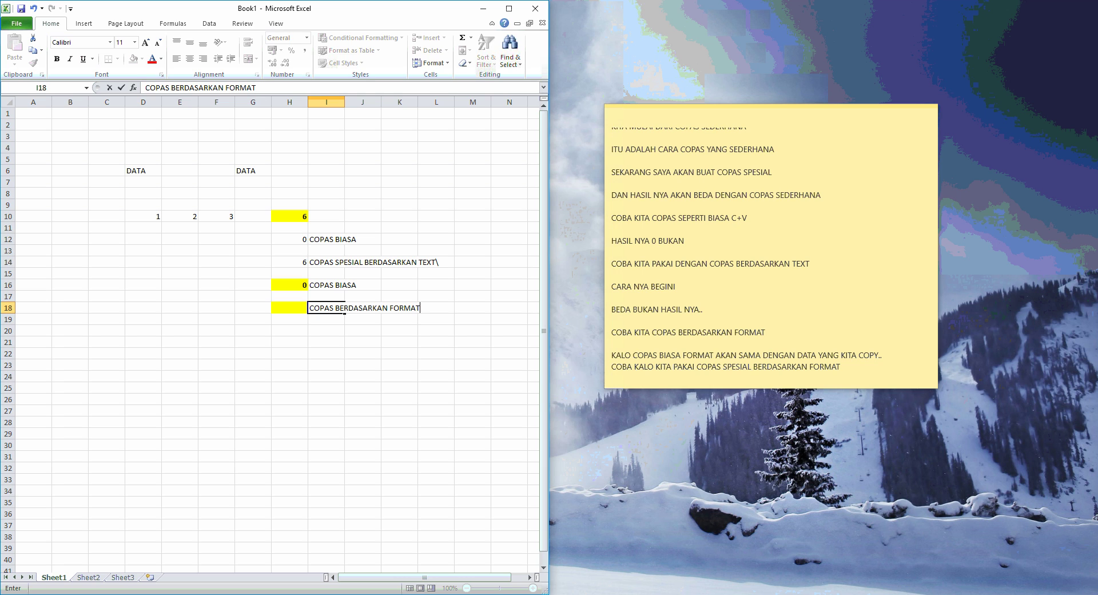
{"action": "key", "text": "Return"}
- Add 'HASIL NYA BERBEDA BUKAN' to the note: normal paste copies format and formula, format-only copies just the format
{"action": "left_click", "coordinate": [611, 387]}
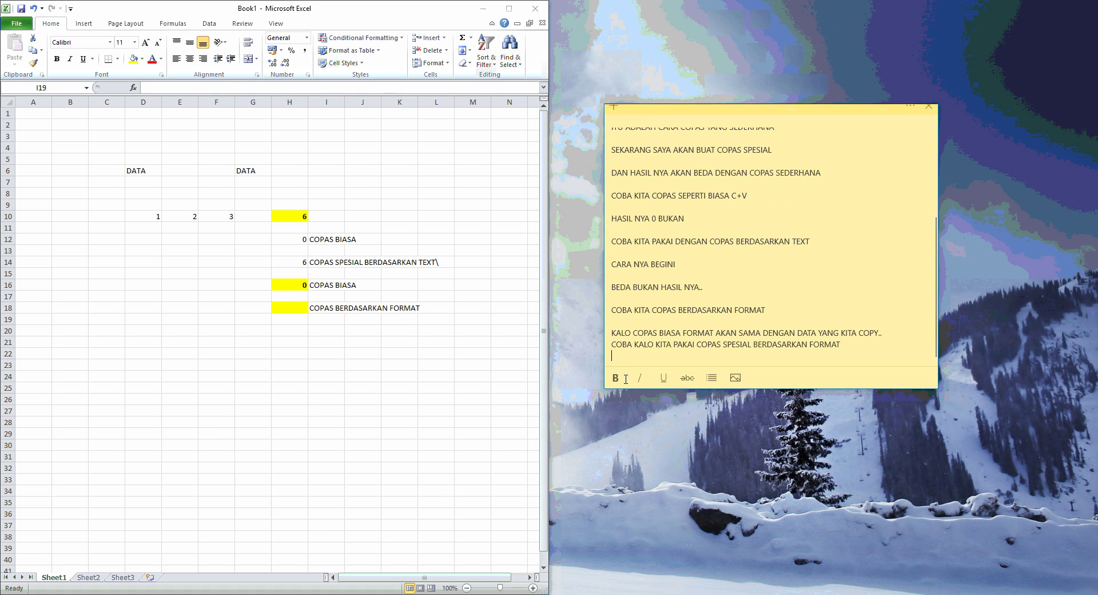
{"action": "key", "text": "Return"}
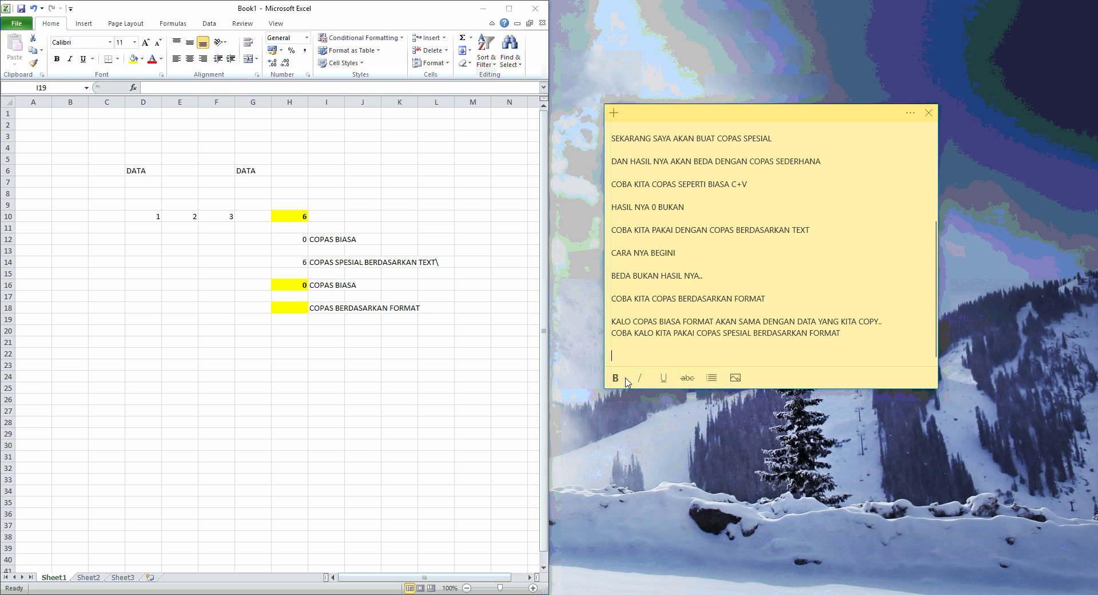
{"action": "type", "text": "HASIL NYA BE"}
{"action": "type", "text": "RBEDA BUK"}
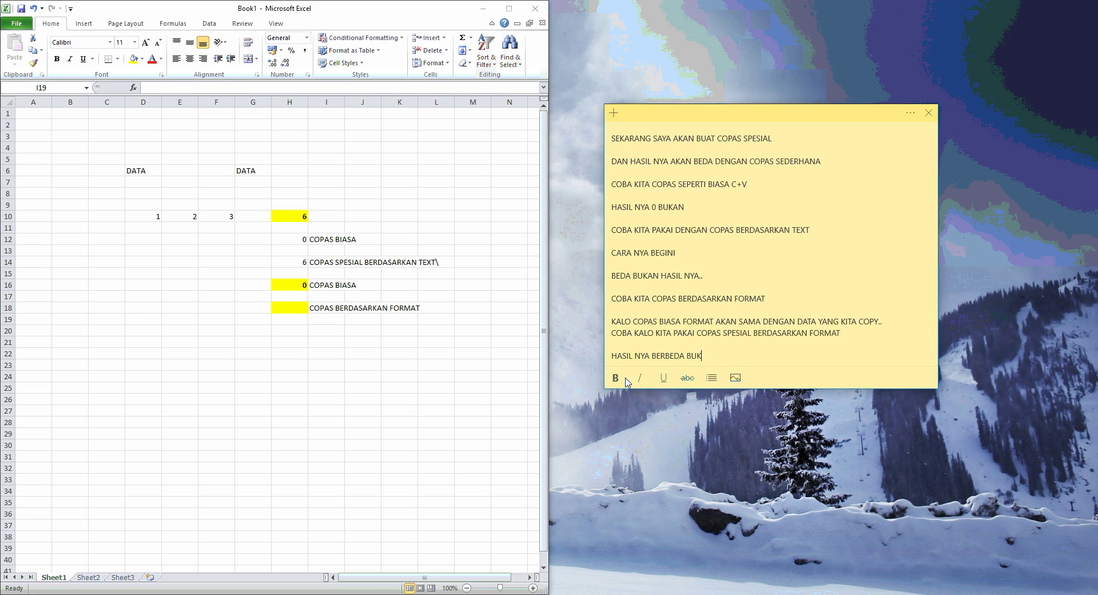
{"action": "type", "text": "AN"}
{"action": "key", "text": "Return"}
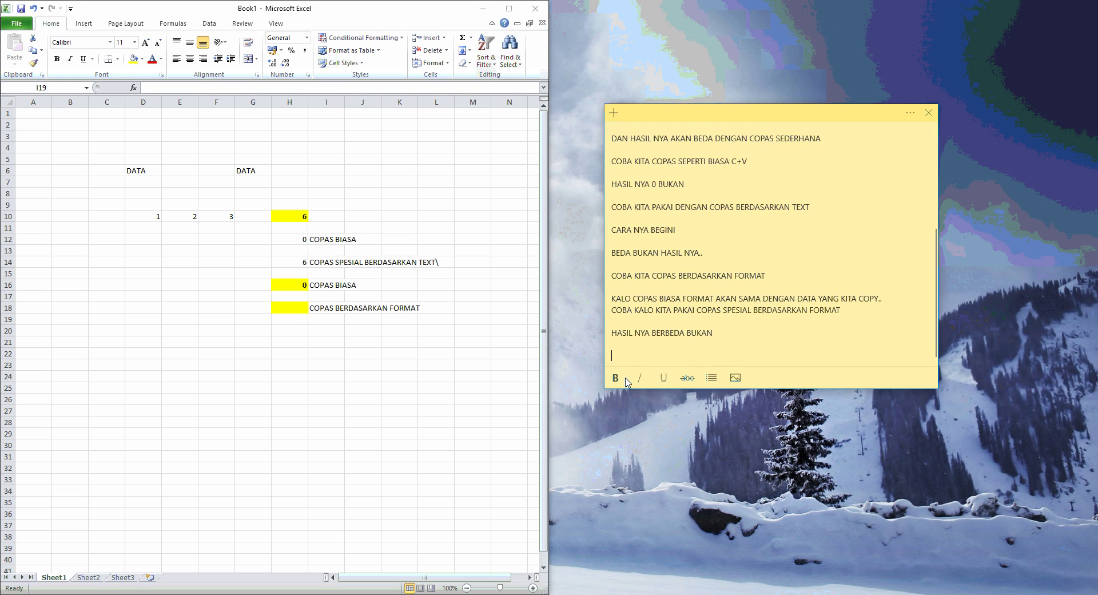
{"action": "type", "text": "COPA"}
{"action": "type", "text": "S B"}
{"action": "type", "text": "IASA "}
{"action": "type", "text": "YANG "}
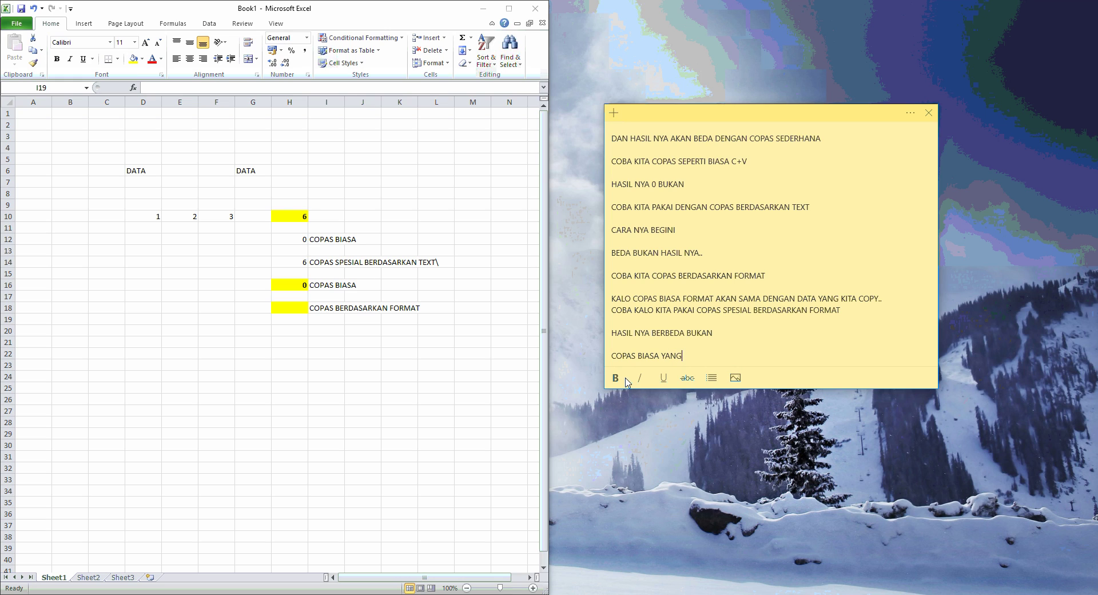
{"action": "type", "text": "COP"}
{"action": "key", "text": "BackSpace"}
{"action": "key", "text": "BackSpace"}
{"action": "type", "text": "SISTEM BAC"}
{"action": "type", "text": "A DIA KA"}
{"action": "key", "text": "BackSpace"}
{"action": "key", "text": "BackSpace"}
{"action": "type", "text": "A"}
{"action": "type", "text": "KAN MENC"}
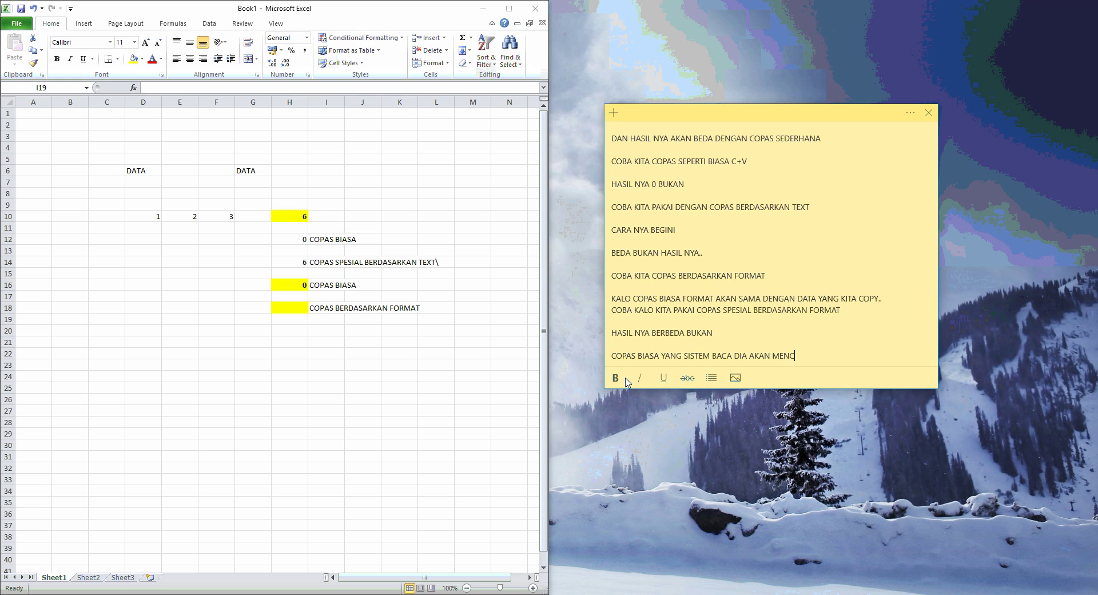
{"action": "type", "text": "OPY F"}
{"action": "type", "text": "ORMAT"}
{"action": "type", "text": " DAN "}
{"action": "type", "text": "FORM"}
{"action": "type", "text": "ULA NYA "}
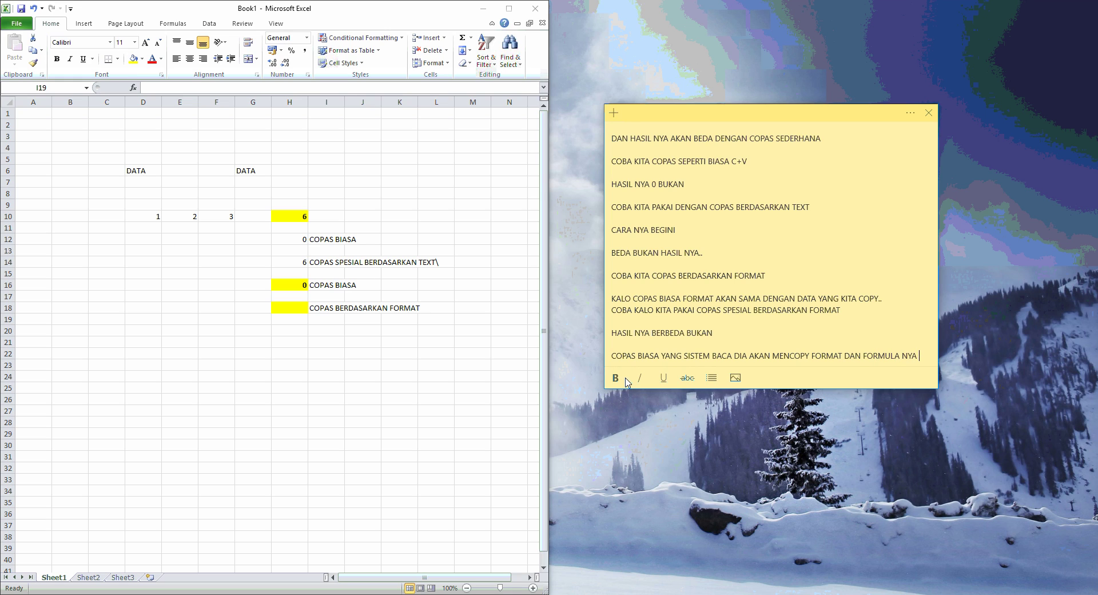
{"action": "type", "text": "(RUMUS"}
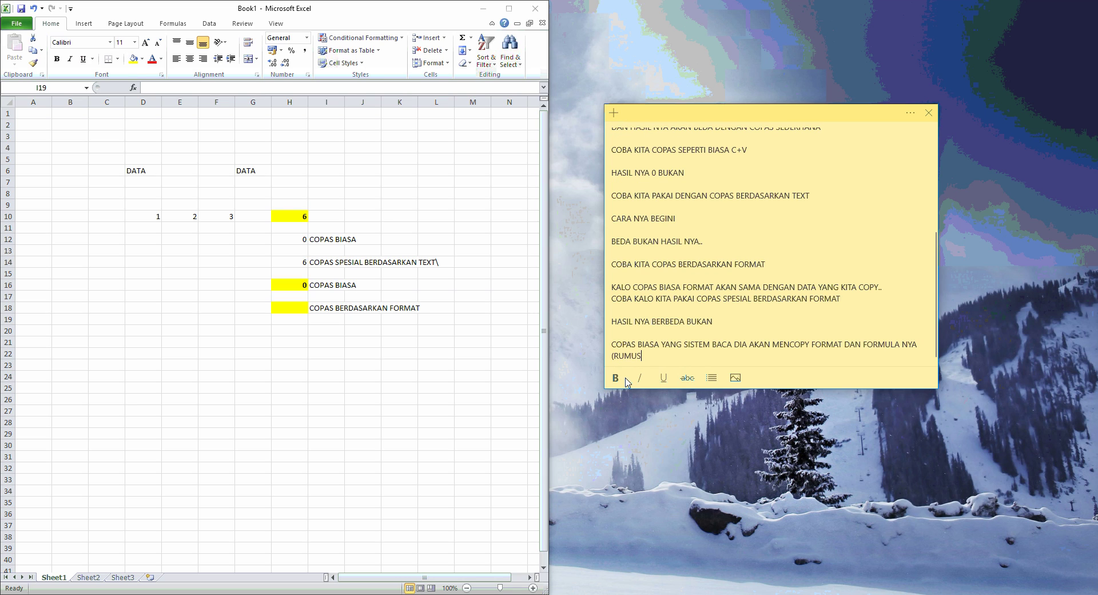
{"action": "type", "text": ") TAPI "}
{"action": "type", "text": "JIKA "}
{"action": "type", "text": "COPAS SPE"}
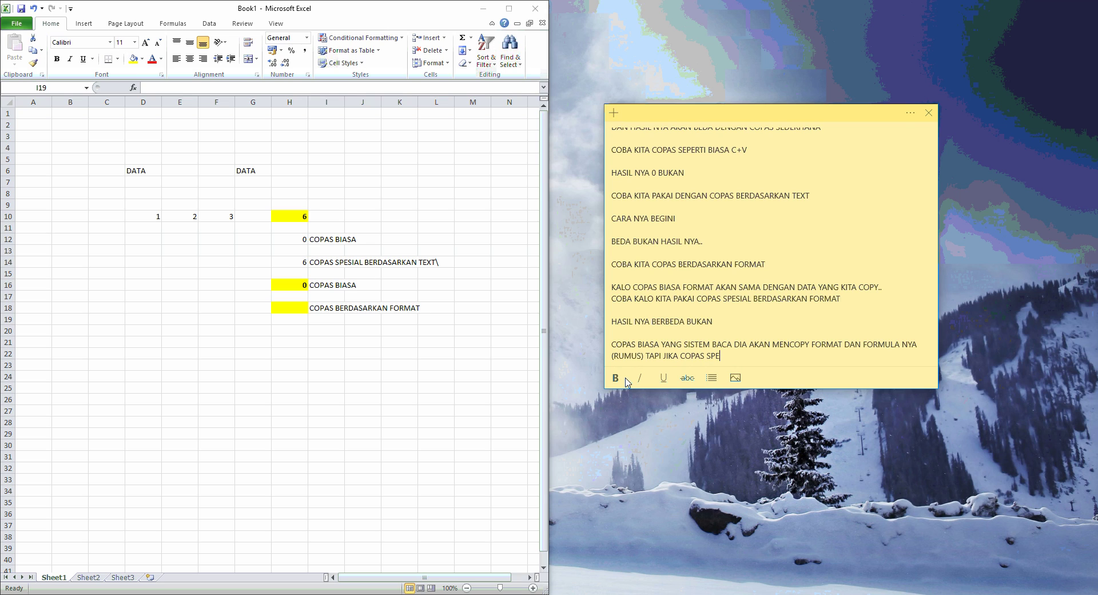
{"action": "type", "text": "SIAL BERD"}
{"action": "type", "text": "ASARKAN"}
{"action": "key", "text": "BackSpace"}
{"action": "type", "text": "FORMAT.. MA"}
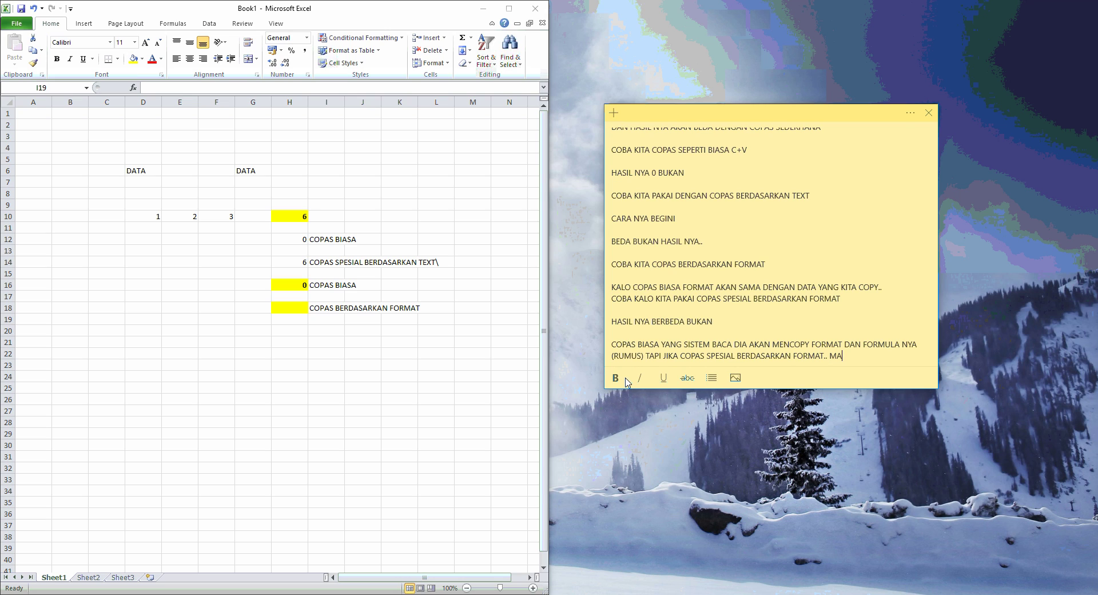
{"action": "type", "text": "KA FORM"}
{"action": "type", "text": "AT NYA SAJA YA"}
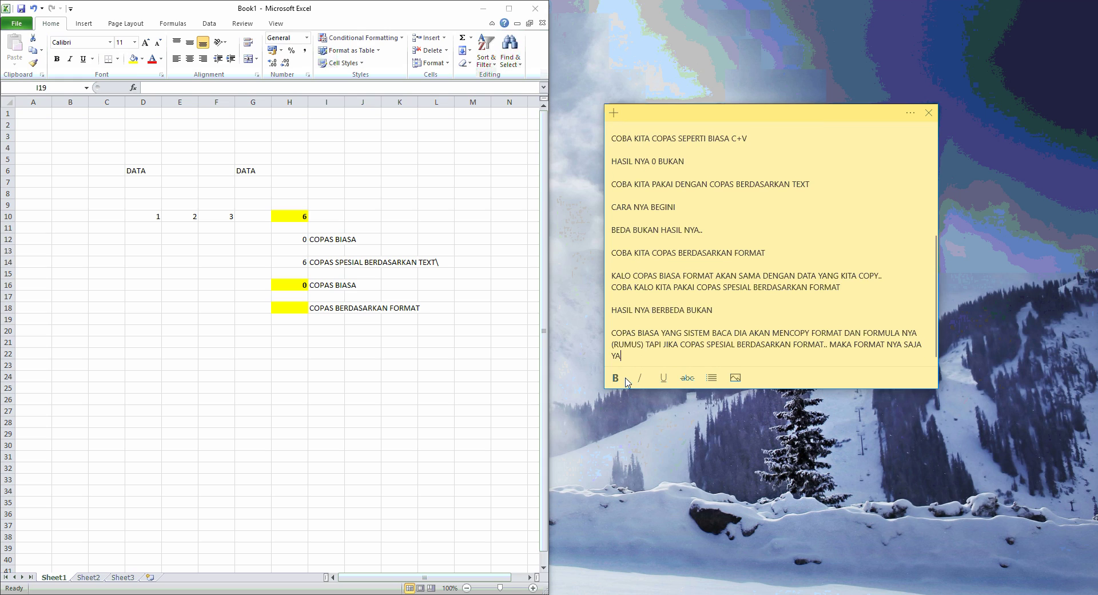
{"action": "type", "text": "NG AKAN "}
{"action": "type", "text": "DIPA"}
{"action": "type", "text": "STE."}
- Add 'SIMPLE BUKAN??' and a farewell line ending 'TUTOR PERDANA SAYA INI..' to the note
{"action": "key", "text": "Return"}
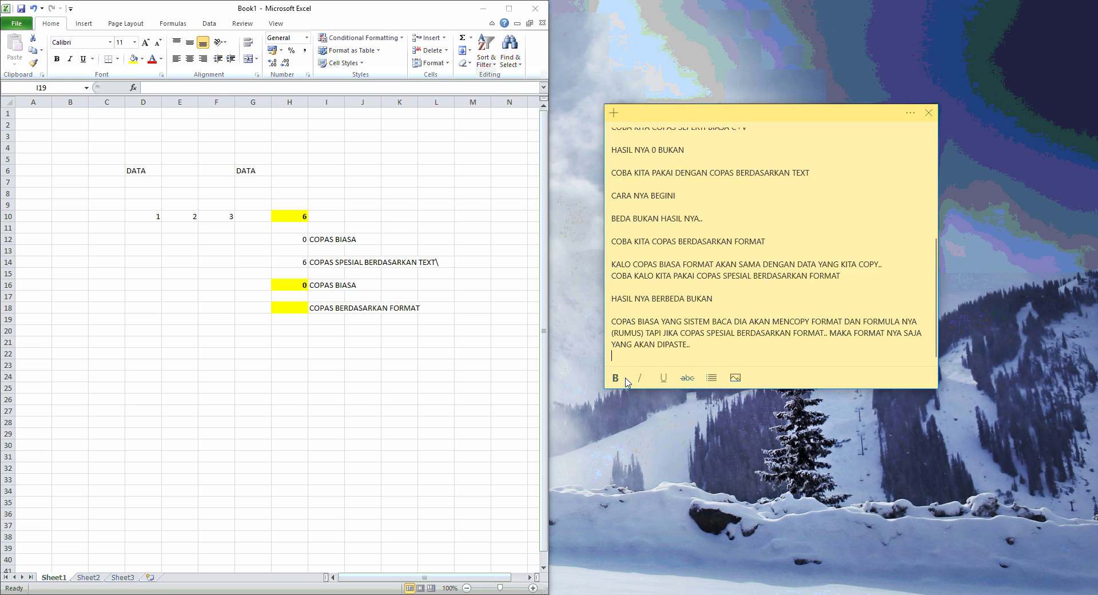
{"action": "key", "text": "Return"}
{"action": "type", "text": "SIMPLE BU"}
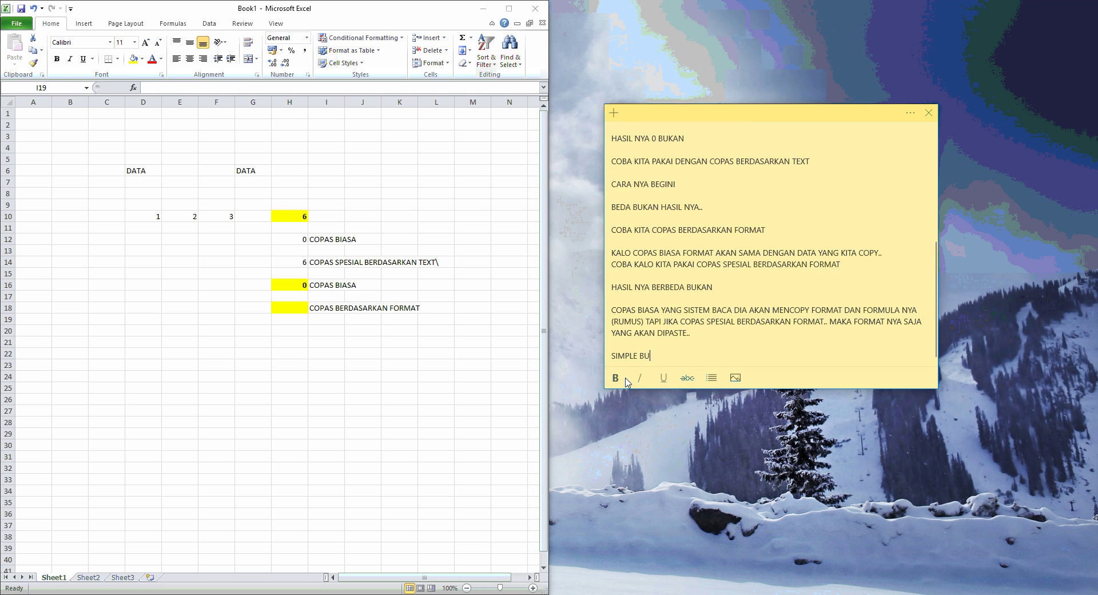
{"action": "type", "text": "KAN"}
{"action": "type", "text": "??"}
{"action": "key", "text": "Return"}
{"action": "key", "text": "Return"}
{"action": "key", "text": "Return"}
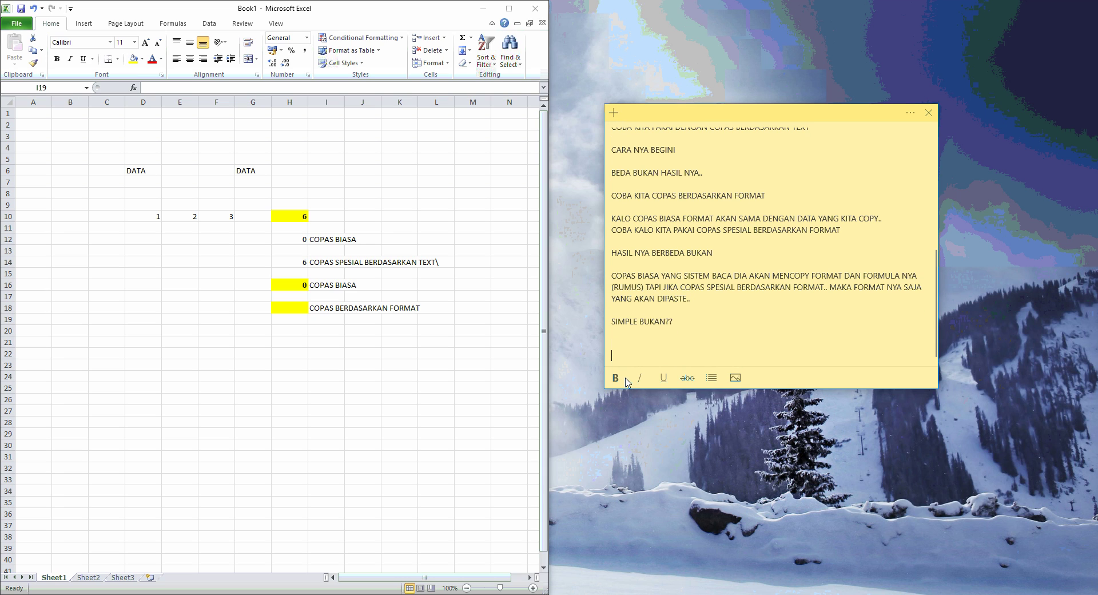
{"action": "type", "text": "NANTI KITA "}
{"action": "type", "text": "BELAJAR "}
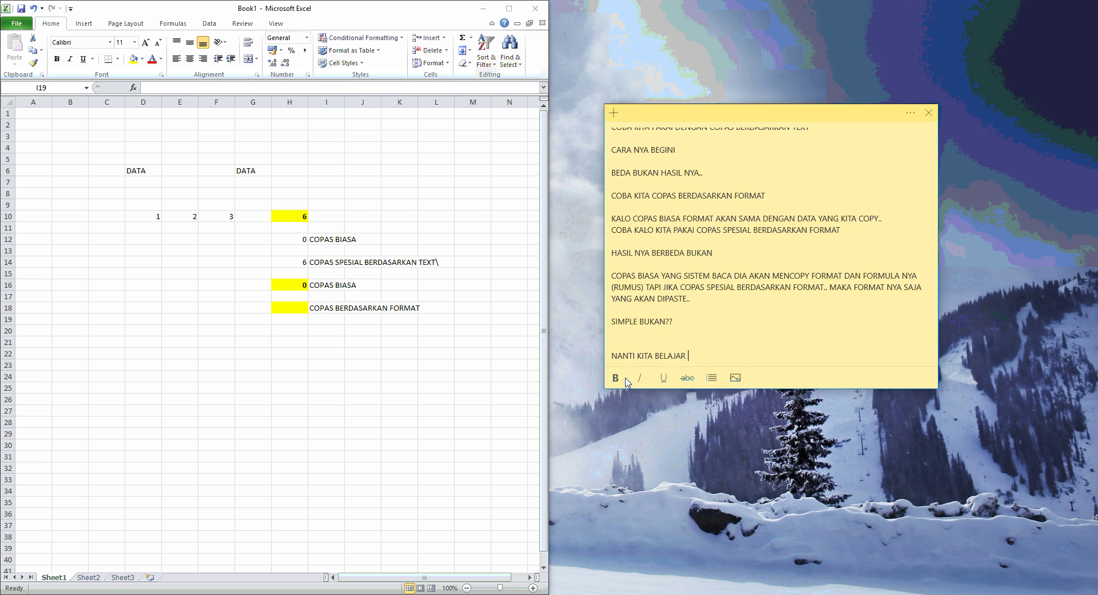
{"action": "type", "text": "LAGI YA.. "}
{"action": "type", "text": "SEKIAN"}
{"action": "type", "text": " DULU UNTUK T"}
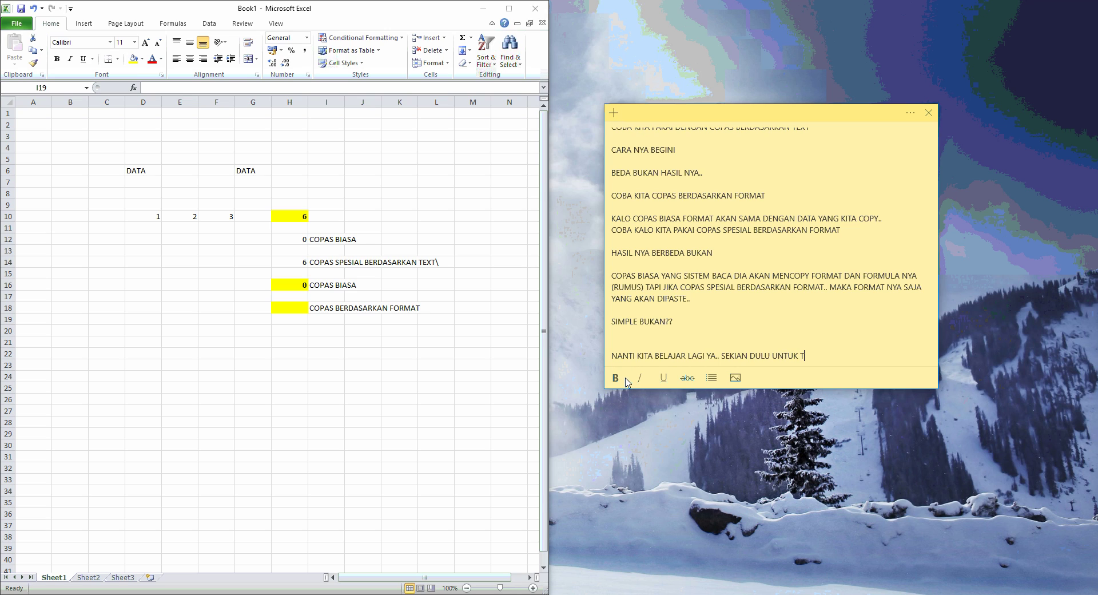
{"action": "type", "text": "UTOR YA"}
{"action": "type", "text": "NG"}
{"action": "key", "text": "BackSpace"}
{"action": "key", "text": "BackSpace"}
- Finish the note with 'BYEE', 'OH IYA.A...', a like-and-subscribe reminder and 'HAHAHHAA..'
{"action": "key", "text": "BackSpace"}
{"action": "key", "text": "BackSpace"}
{"action": "key", "text": "BackSpace"}
{"action": "type", "text": "PERD"}
{"action": "type", "text": "ANA SAYA IN"}
{"action": "type", "text": "I.."}
{"action": "key", "text": "Return"}
{"action": "key", "text": "Return"}
{"action": "type", "text": "\\"}
{"action": "key", "text": "BackSpace"}
{"action": "type", "text": "B"}
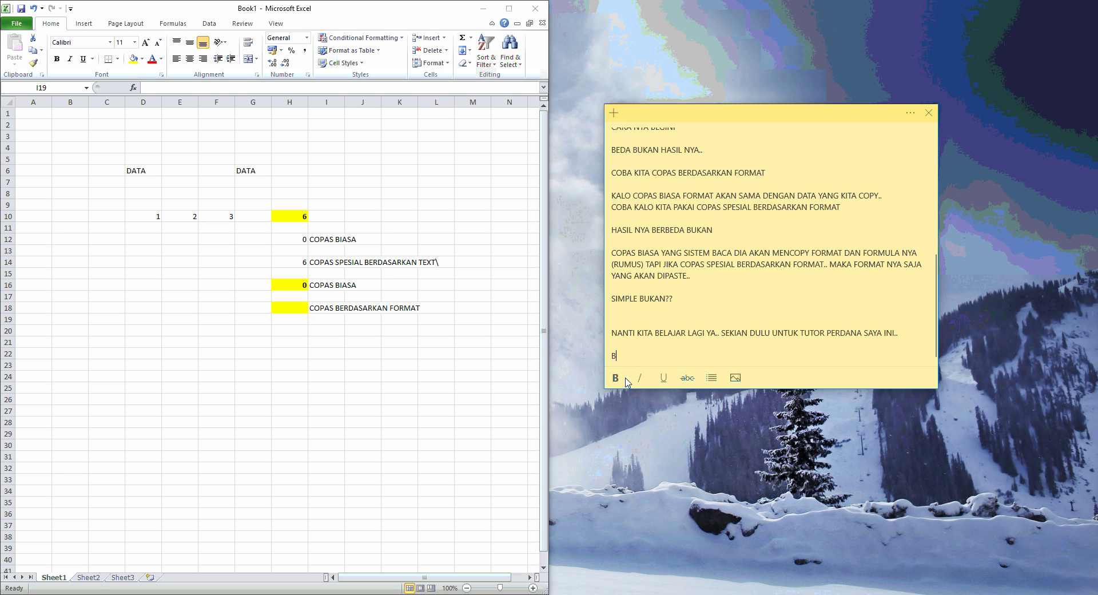
{"action": "type", "text": "YEE"}
{"action": "key", "text": "Return"}
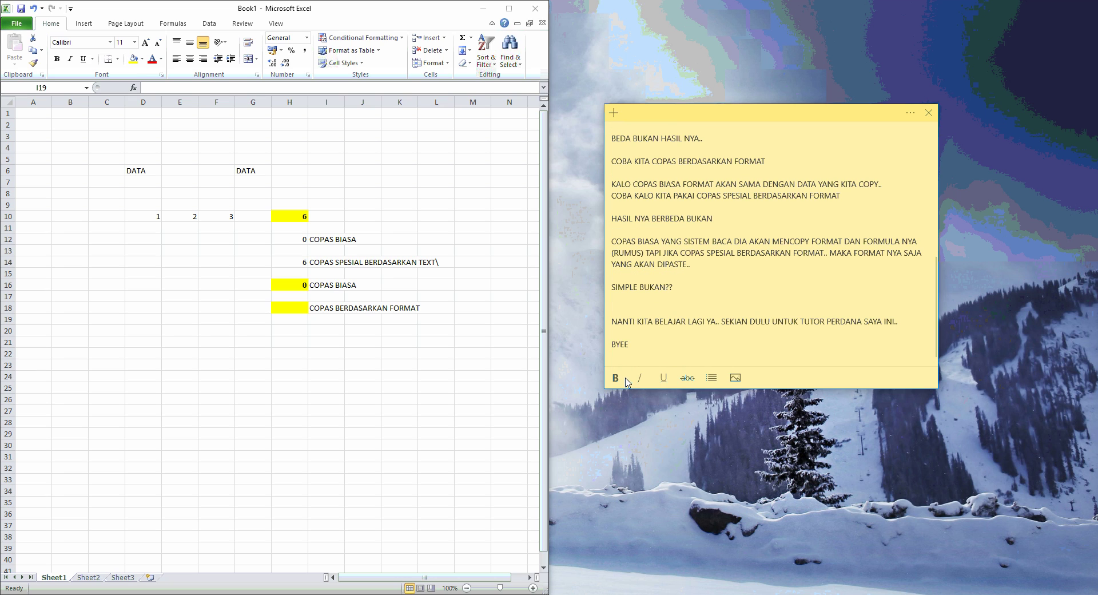
{"action": "key", "text": "Return"}
{"action": "type", "text": "OH I"}
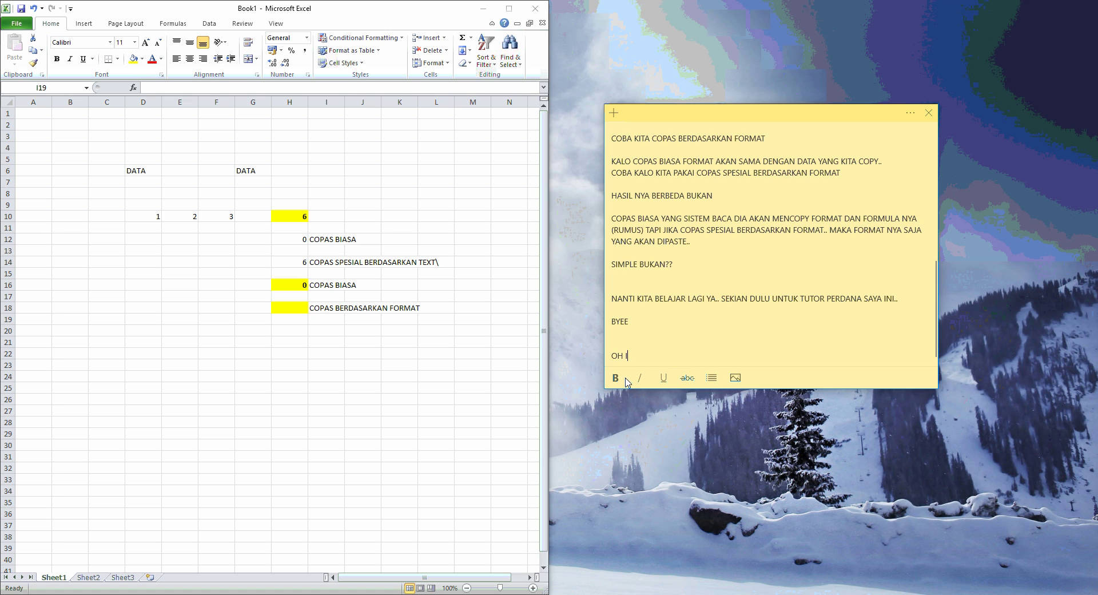
{"action": "type", "text": "YA.A..."}
{"action": "key", "text": "Return"}
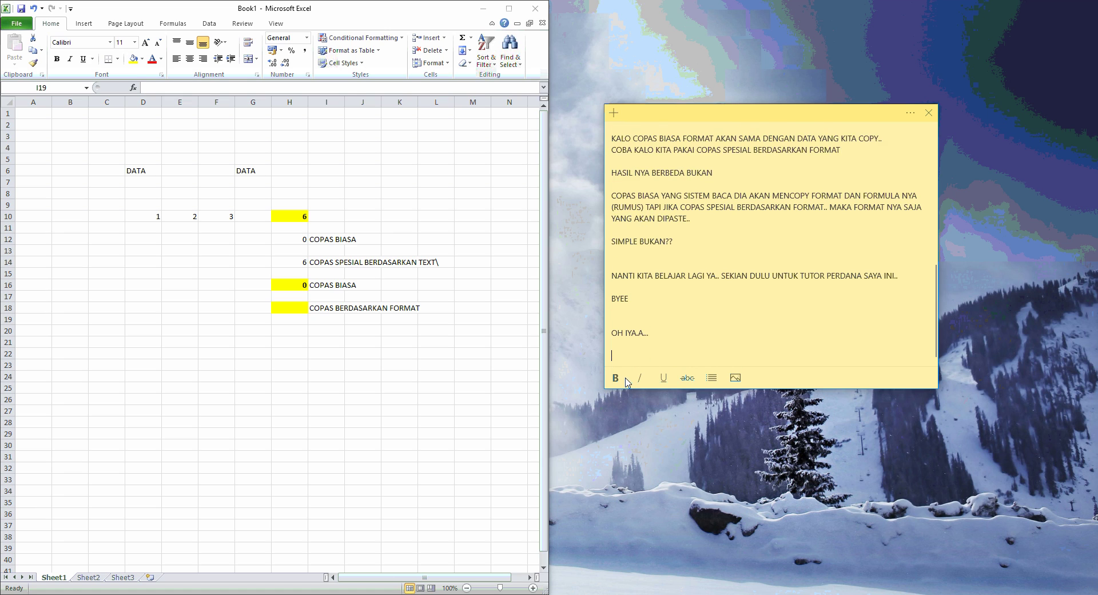
{"action": "key", "text": "Return"}
{"action": "type", "text": "LIKE AN "}
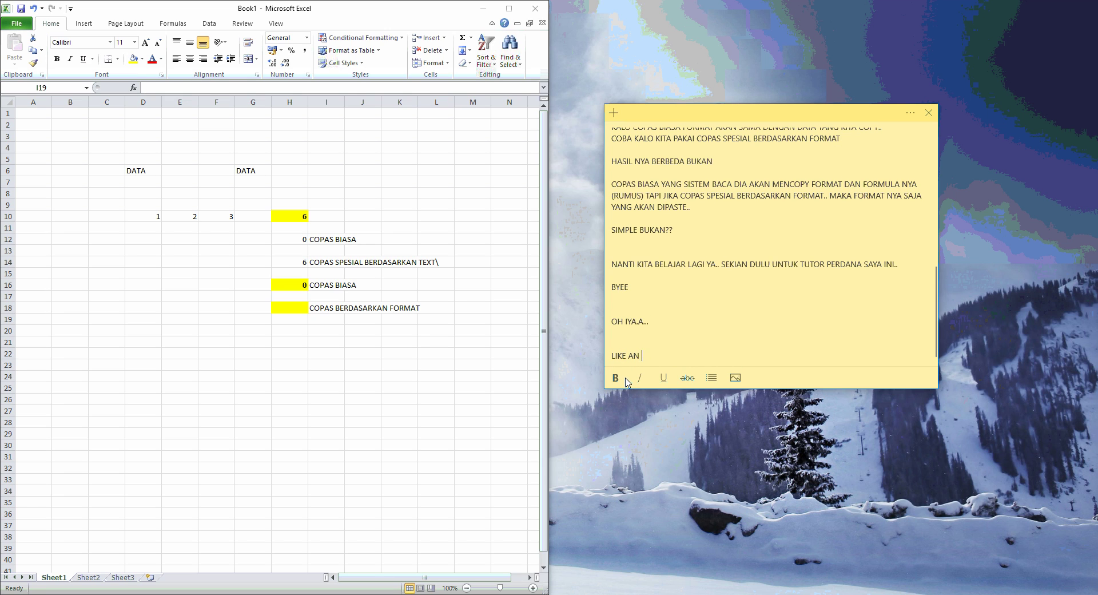
{"action": "type", "text": "D SUBS"}
{"action": "type", "text": "CRIBE NYA"}
{"action": "type", "text": " JANGAN LU"}
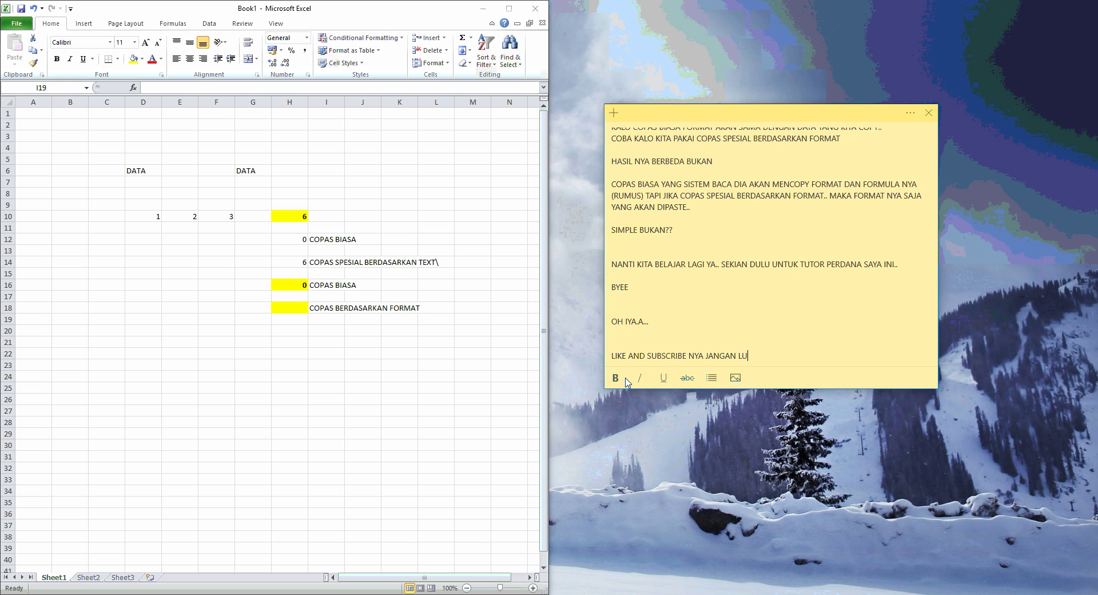
{"action": "type", "text": "PA."}
{"action": "key", "text": "Return"}
{"action": "key", "text": "Return"}
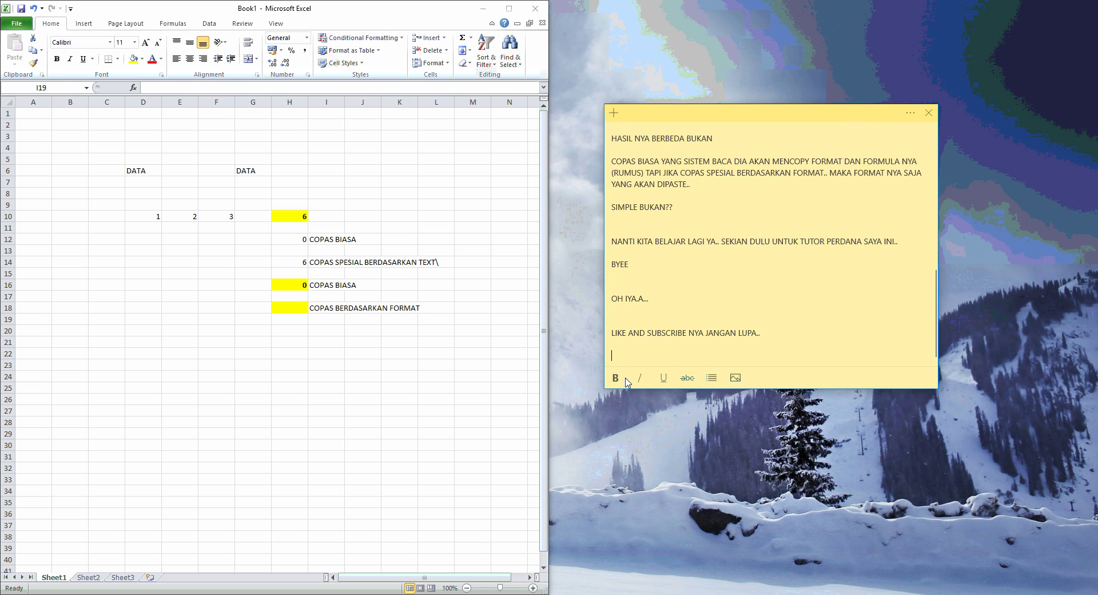
{"action": "type", "text": "HAHAHHAA"}
{"action": "type", "text": "..."}
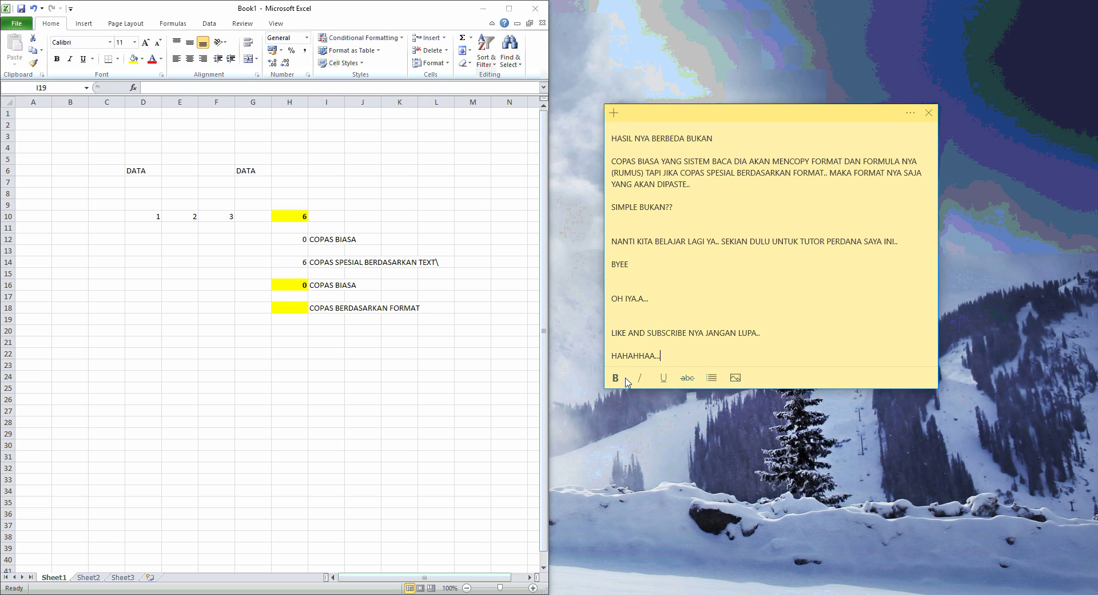